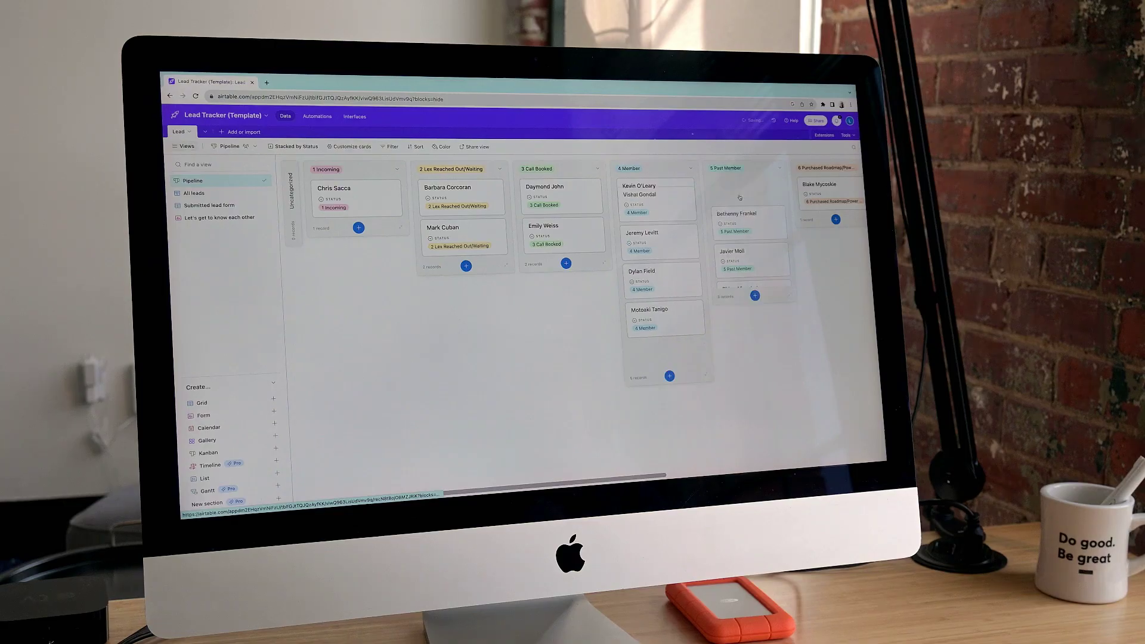
Undo the card move with Cmd+Z so the lead returns to 1 Incoming.
key("super+z")
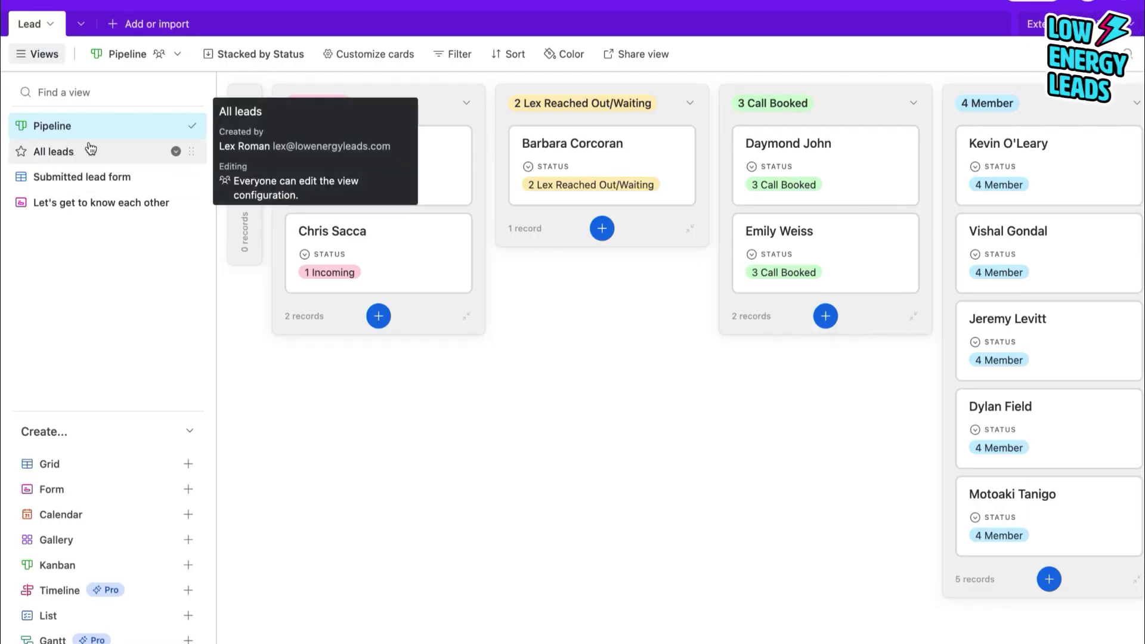
Review two leads' expanded records from the Pipeline board, scrolling through their fields.
scroll(731, 116, "right", 5)
scroll(731, 115, "right", 10)
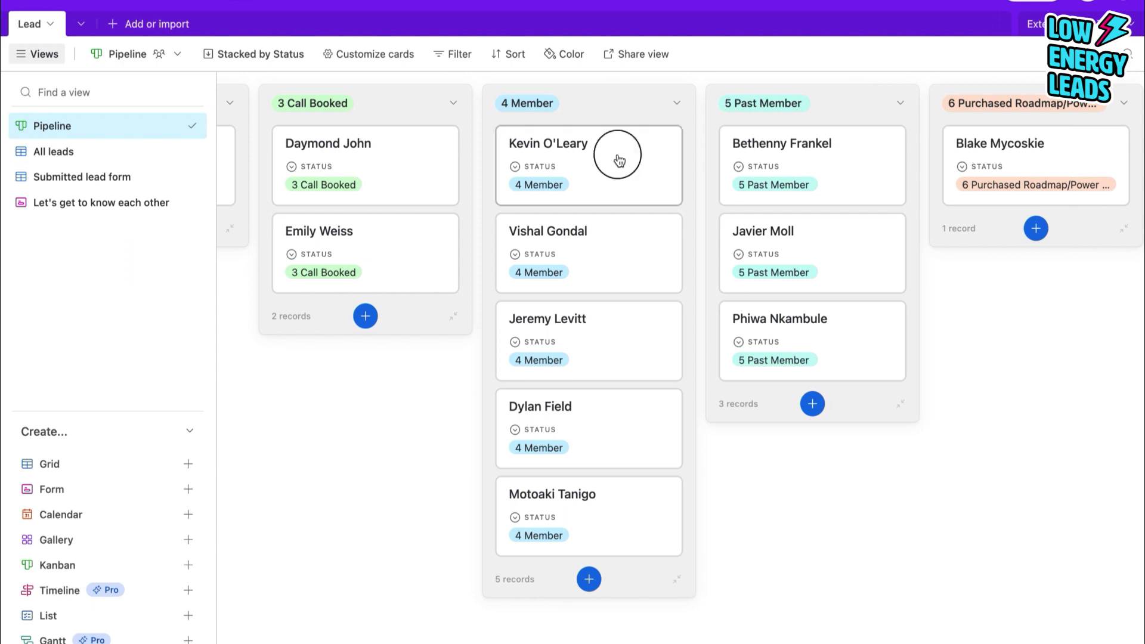
left_click(616, 160)
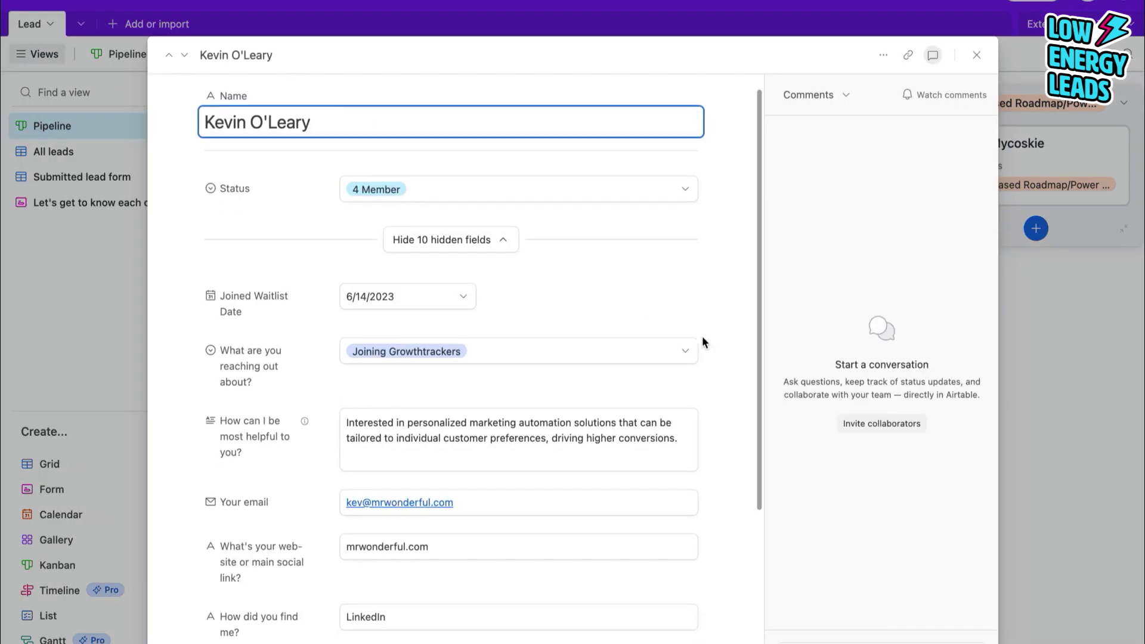
scroll(703, 341, "down", 5)
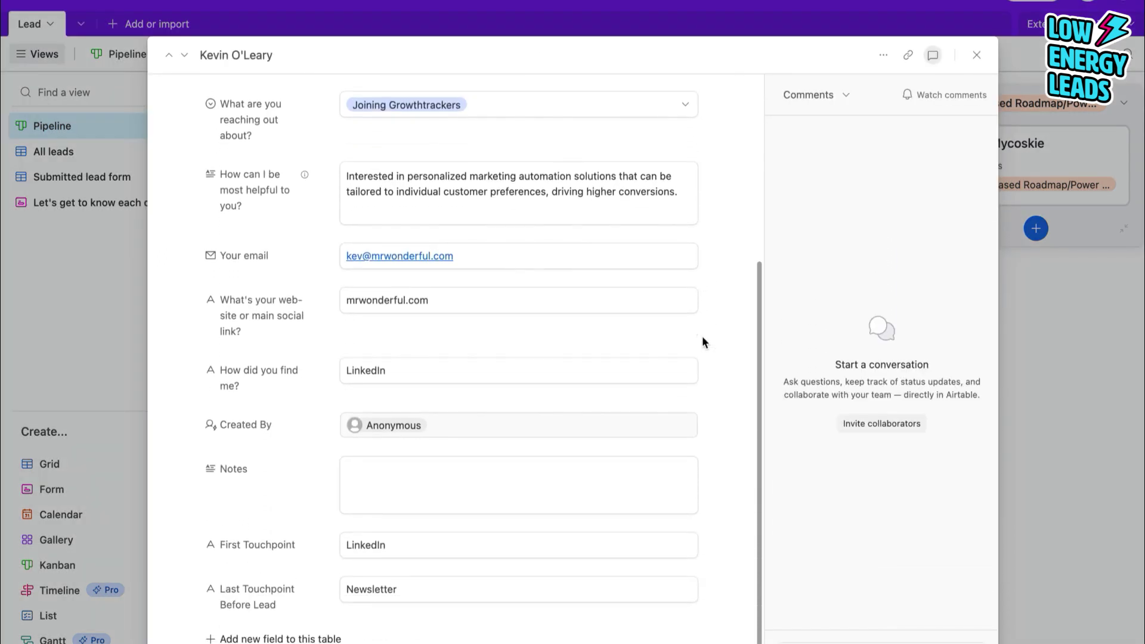
scroll(702, 343, "up", 5)
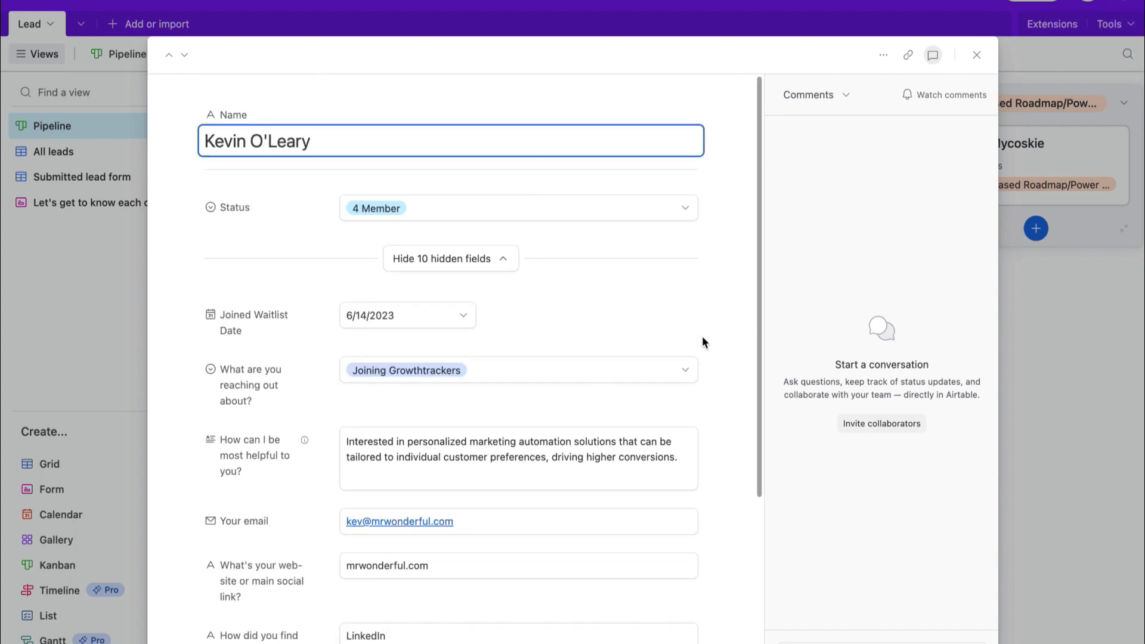
left_click(977, 56)
left_click(827, 239)
scroll(723, 258, "down", 5)
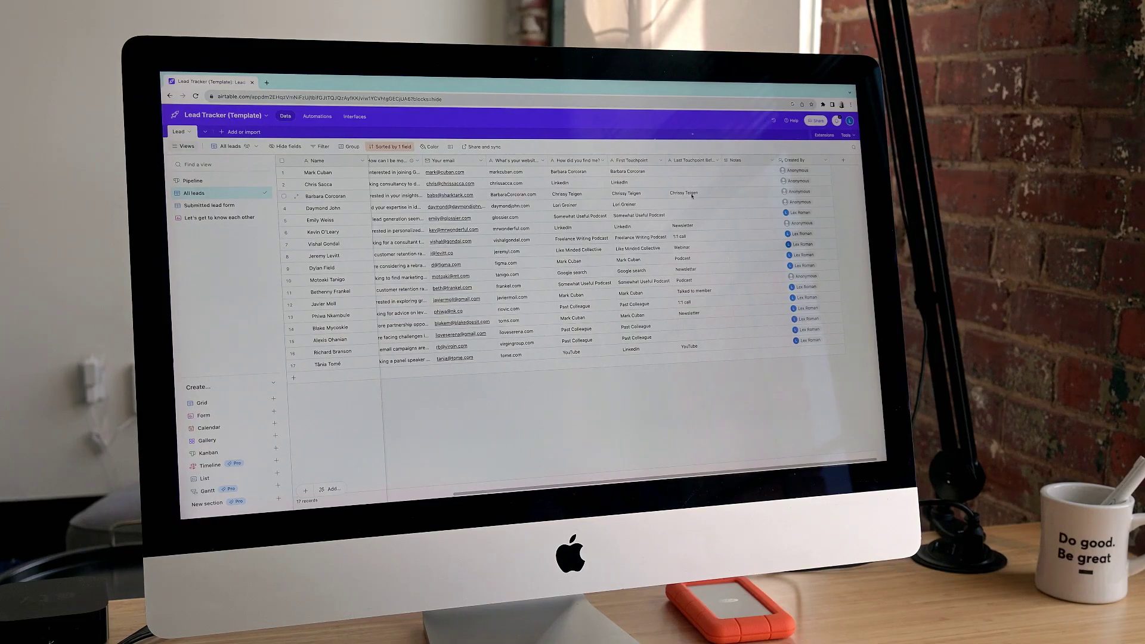
On the Pipeline view, drag the lead's card from 1 Incoming into 2 Lex Reached Out/Waiting.
left_click(193, 180)
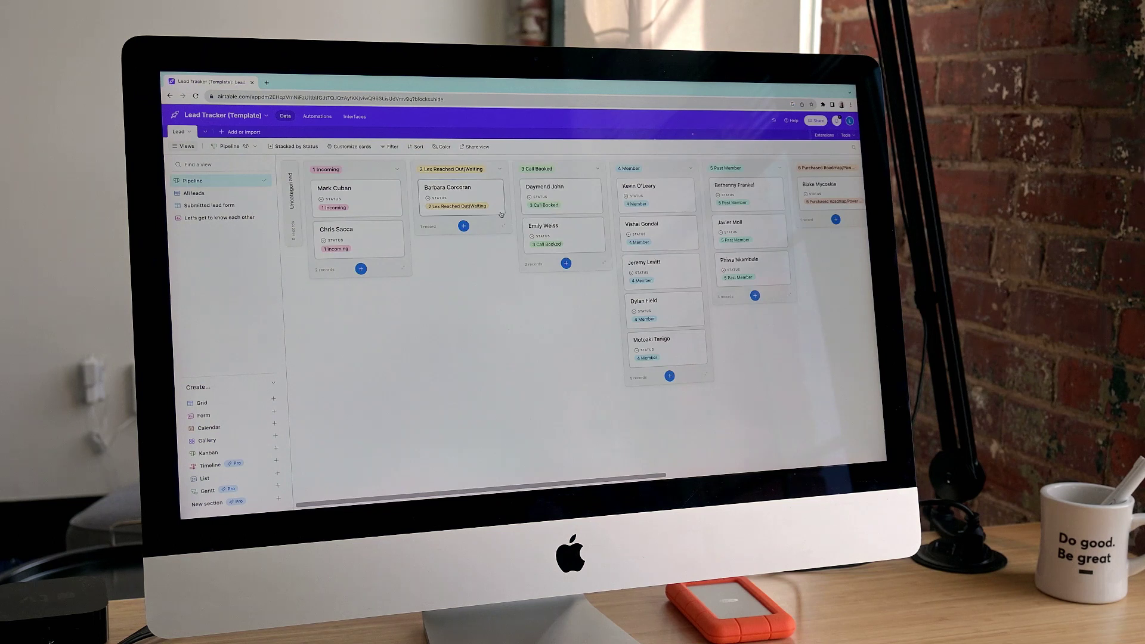
left_click_drag(372, 195, 473, 224)
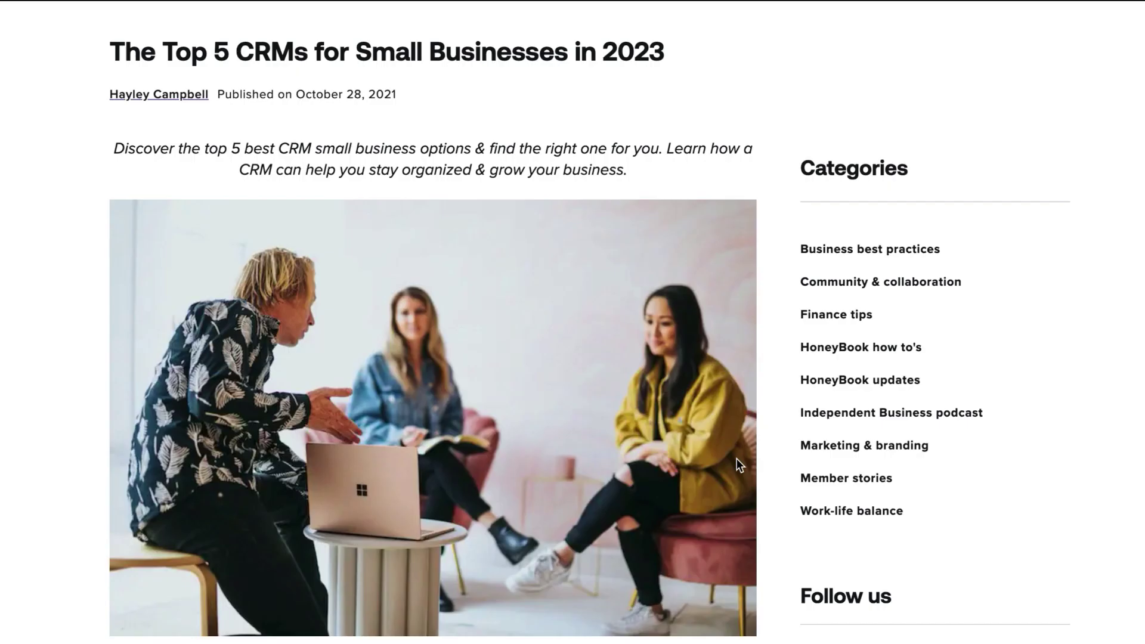
scroll(736, 459, "down", 3)
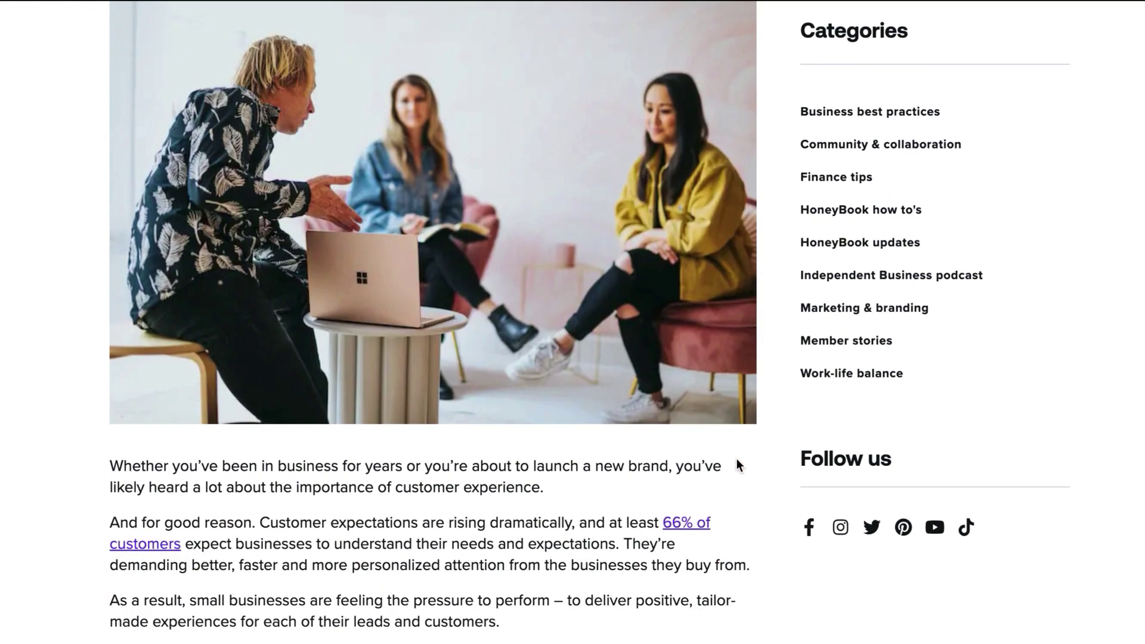
scroll(736, 459, "down", 3)
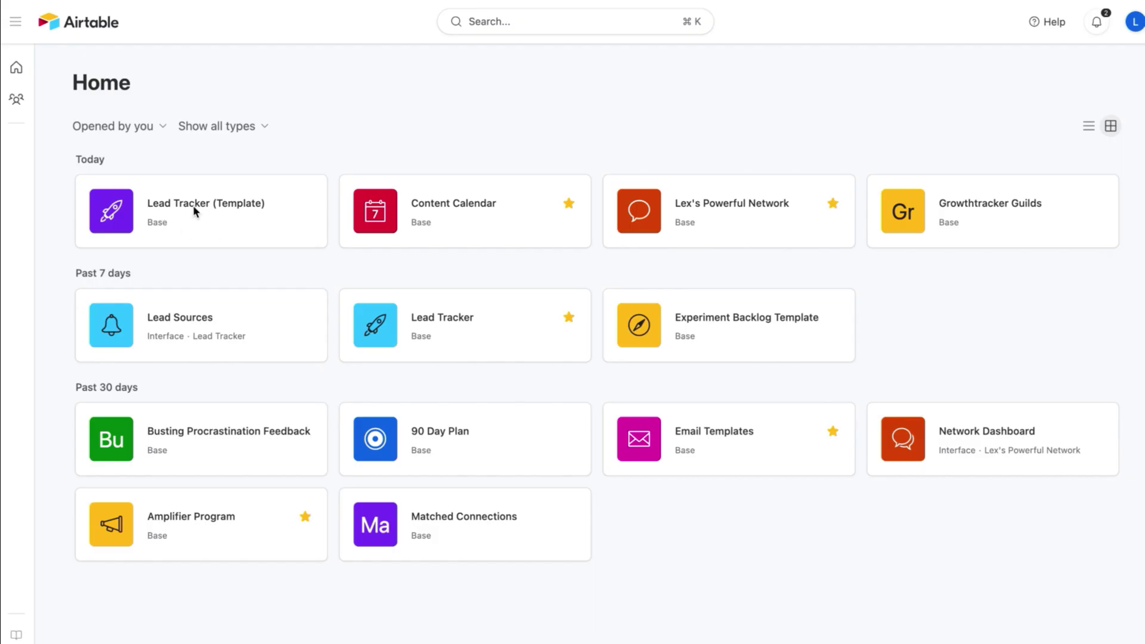
Open the Lead Tracker (Template) base from Airtable Home.
left_click(205, 207)
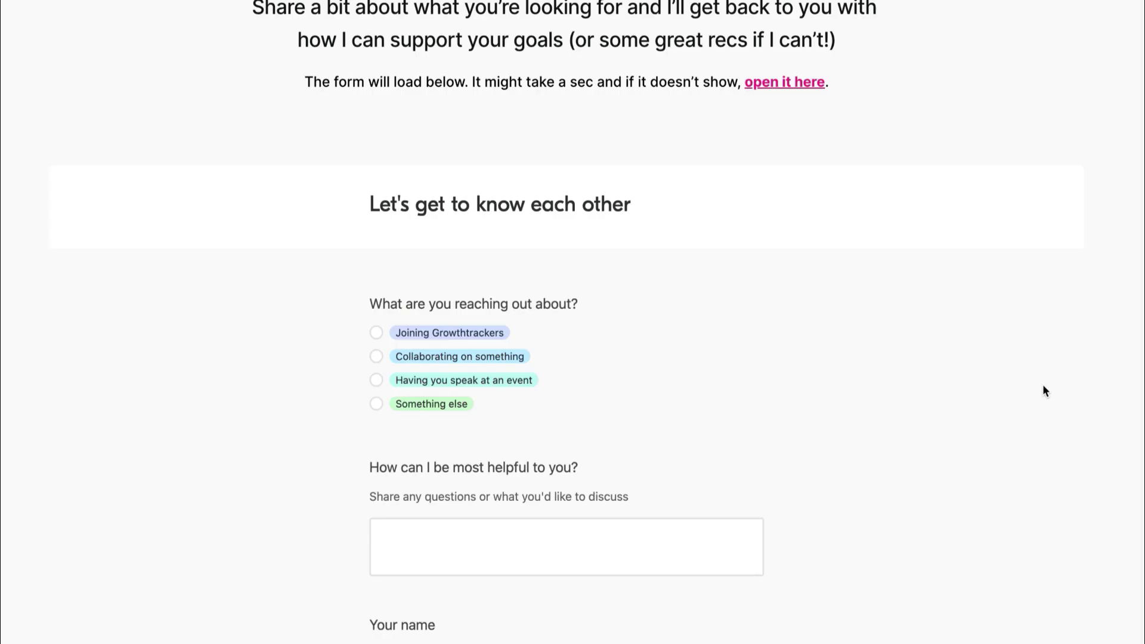
scroll(1044, 389, "down", 10)
scroll(1043, 386, "up", 15)
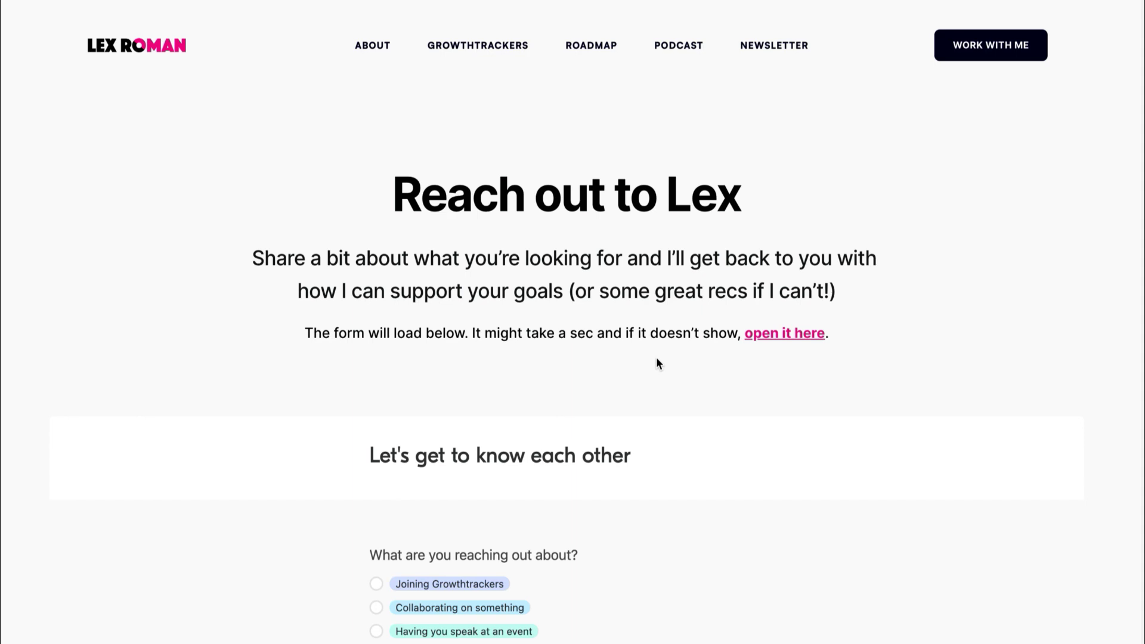
scroll(802, 352, "down", 5)
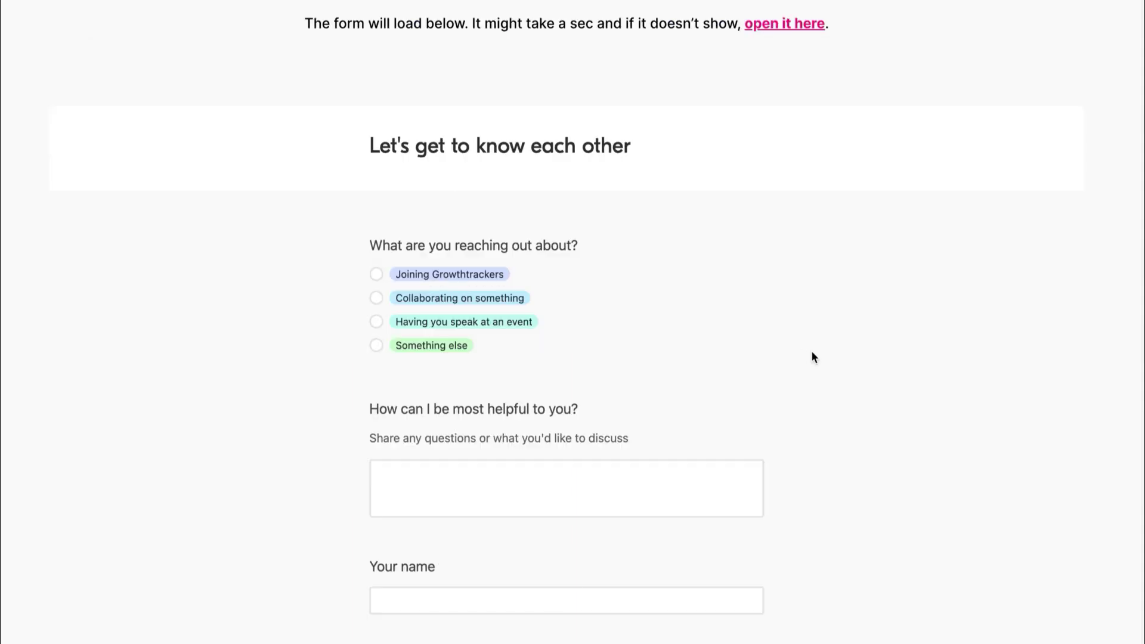
scroll(844, 372, "down", 2)
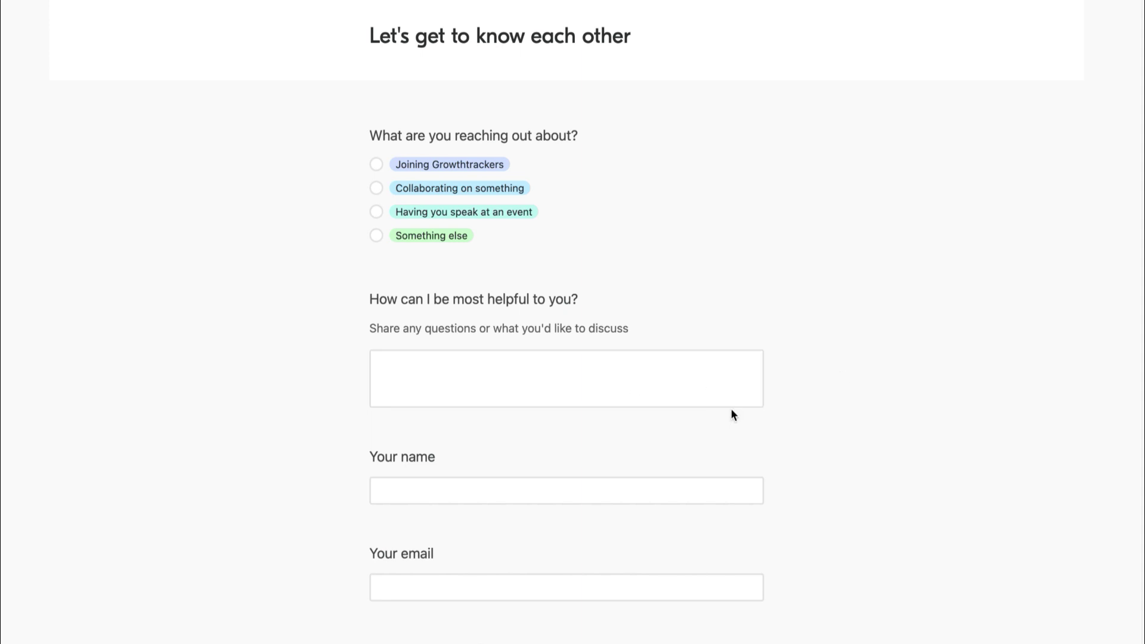
scroll(732, 414, "down", 3)
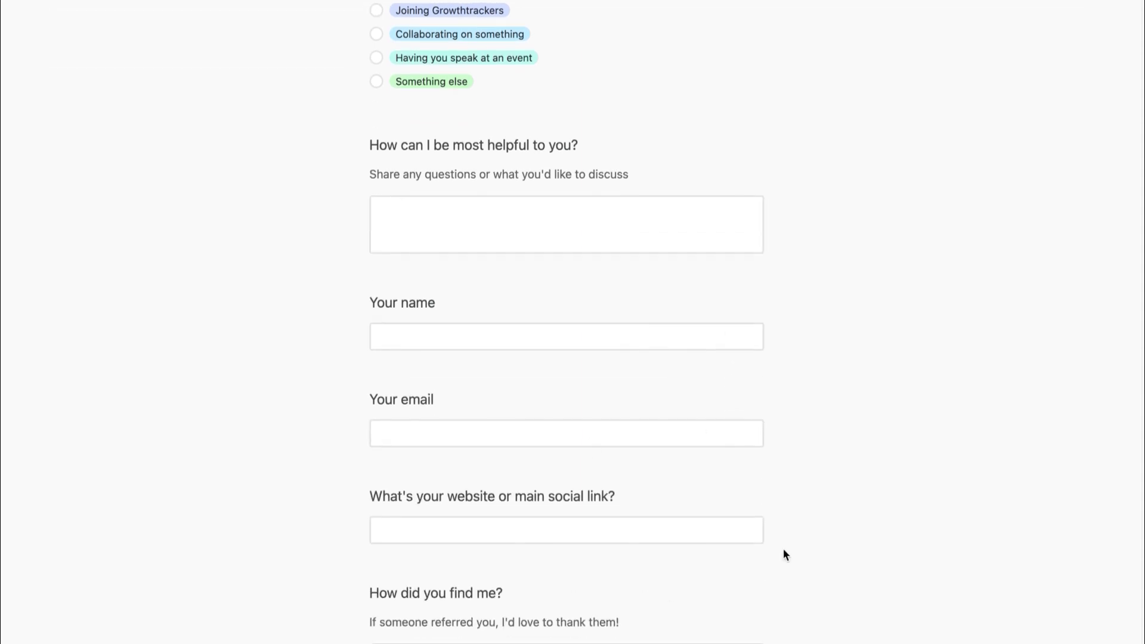
scroll(824, 547, "down", 4)
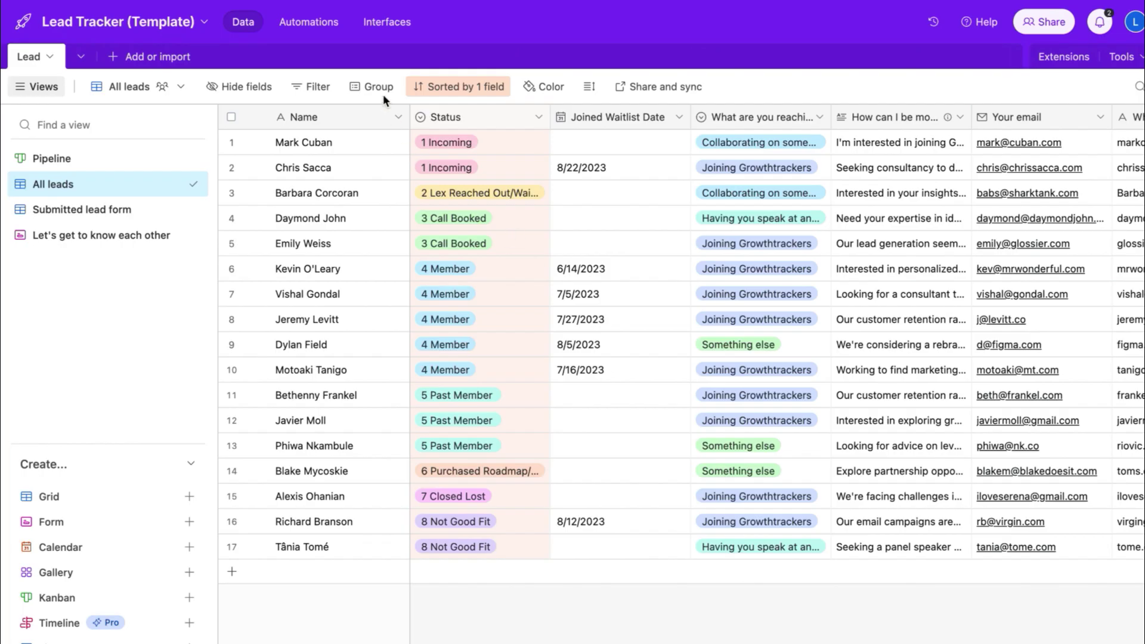
Group the All leads grid by the 'How did you find me?' field and scroll through the groups.
left_click(373, 89)
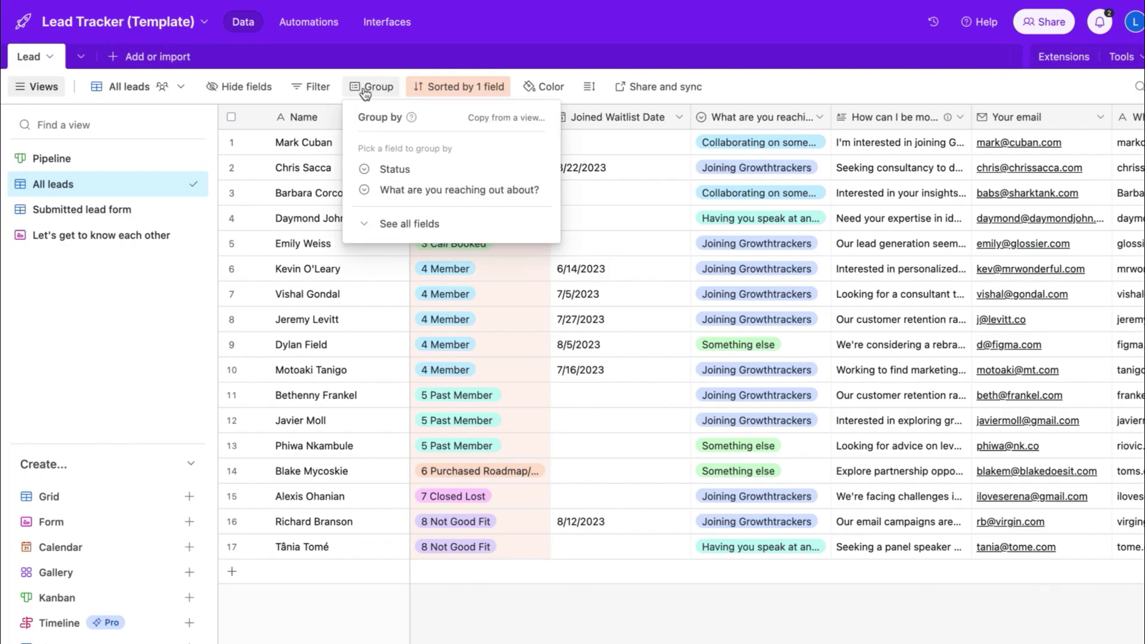
left_click(403, 225)
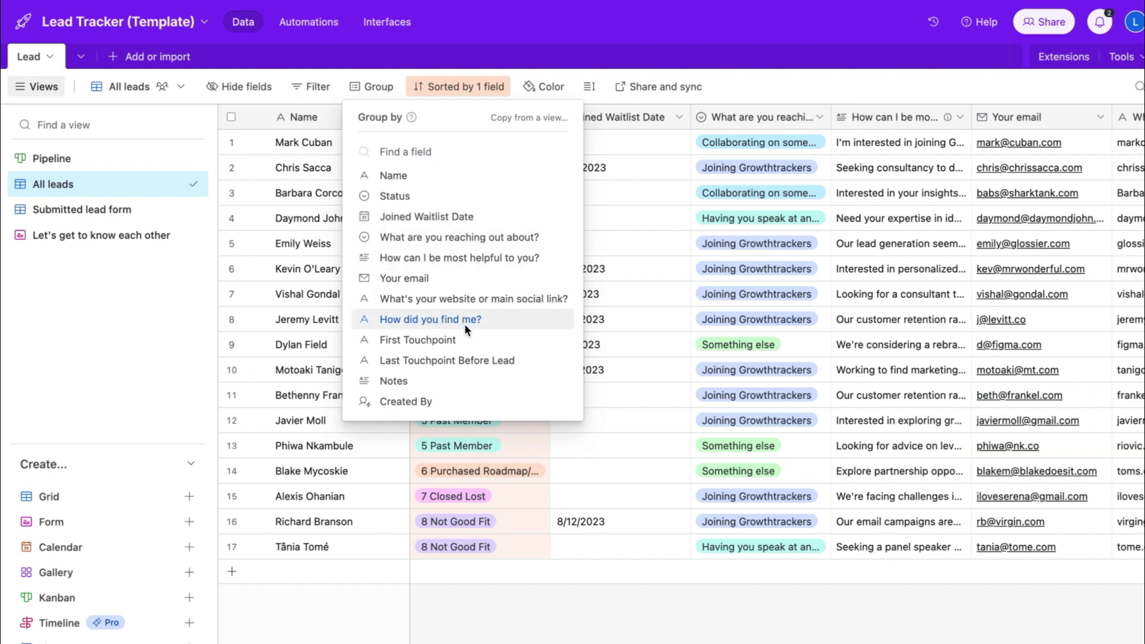
left_click(439, 322)
left_click(740, 138)
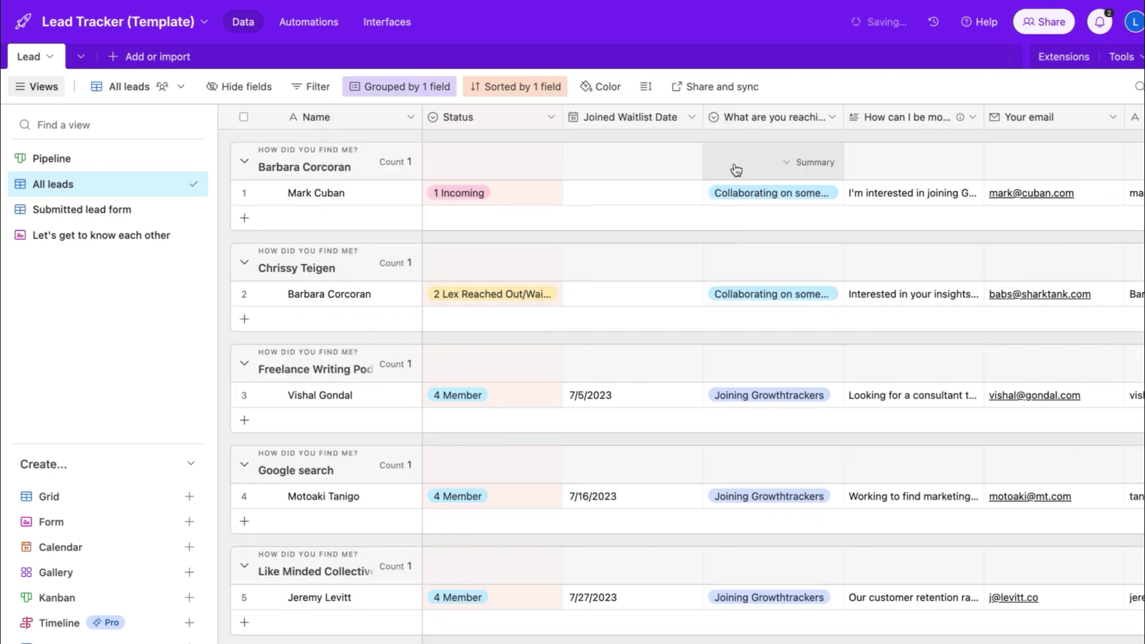
scroll(713, 215, "down", 6)
scroll(714, 219, "down", 5)
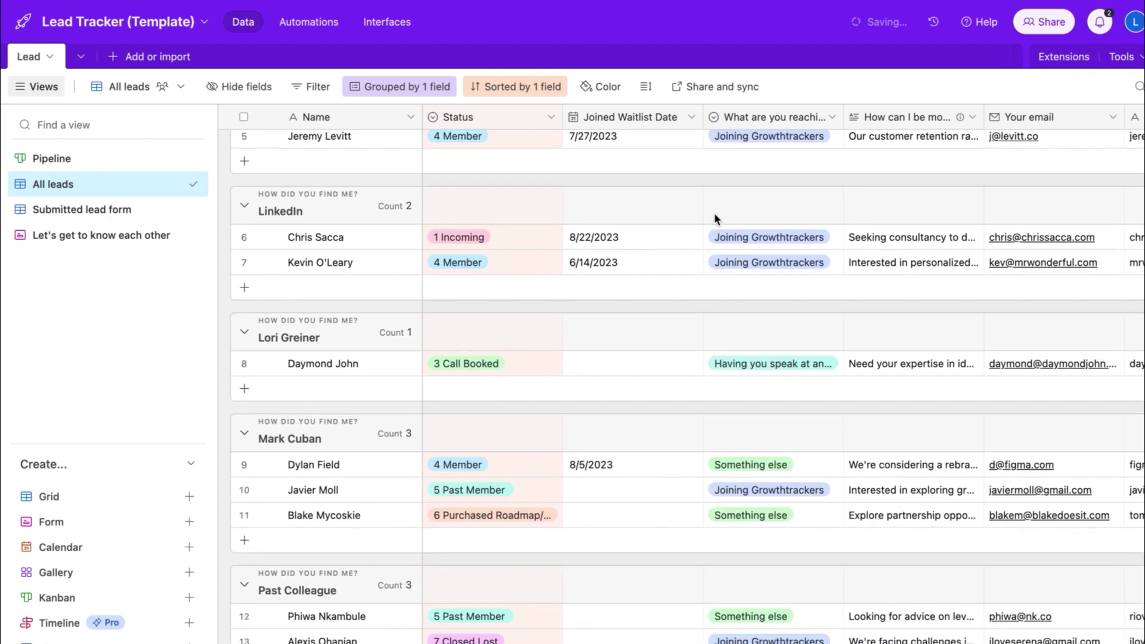
scroll(715, 216, "down", 1)
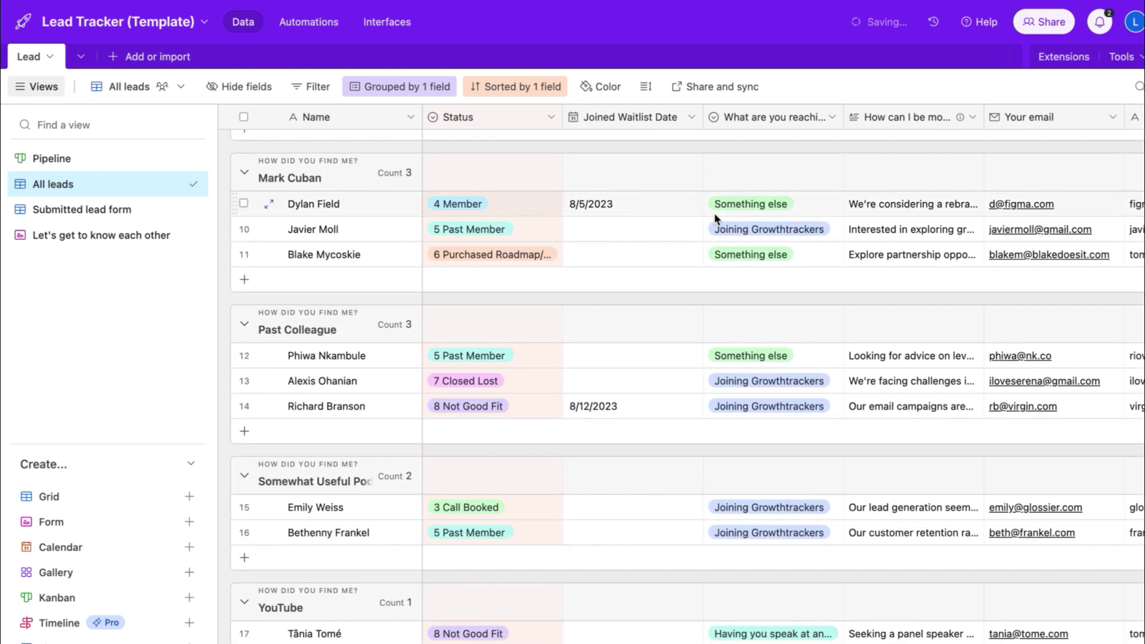
scroll(713, 212, "down", 2)
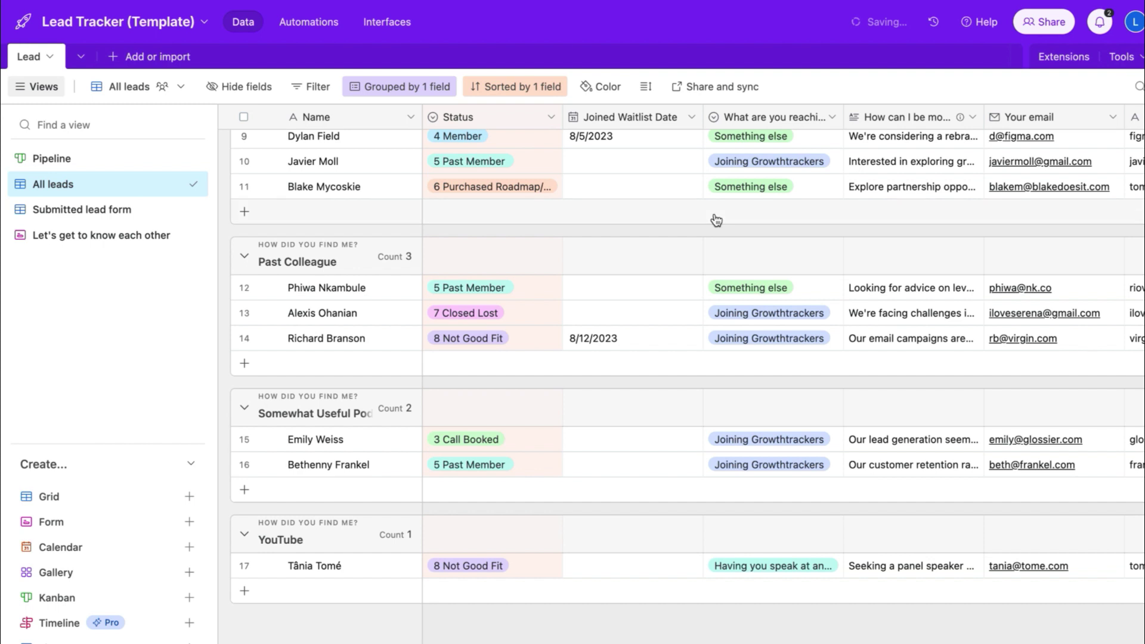
scroll(714, 212, "up", 3)
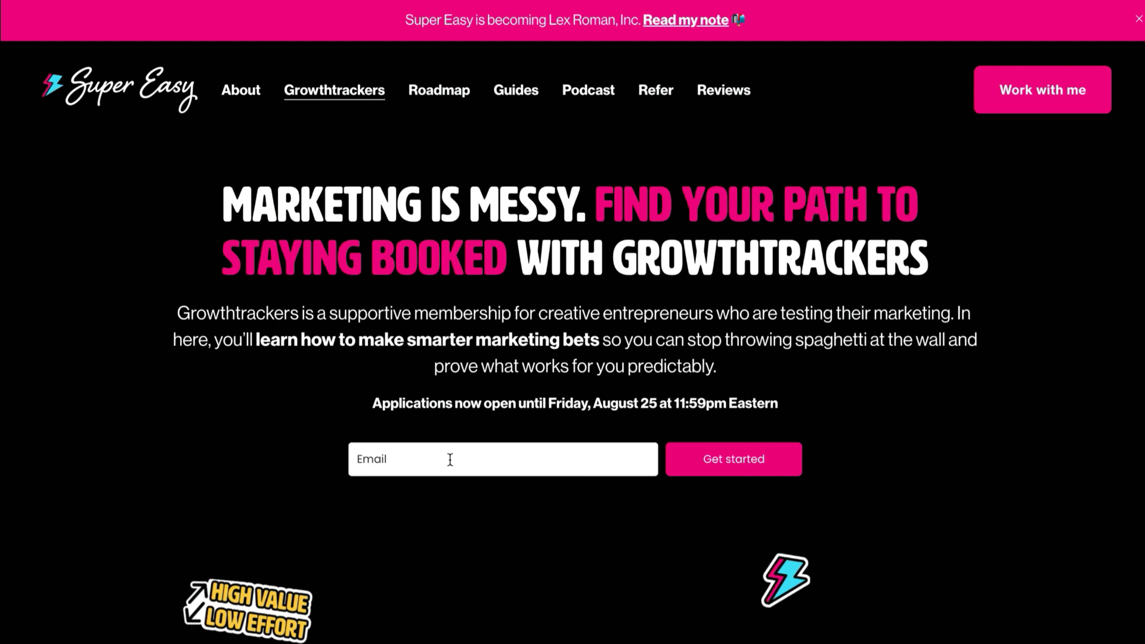
Scroll down the Super Easy website page.
scroll(451, 461, "down", 3)
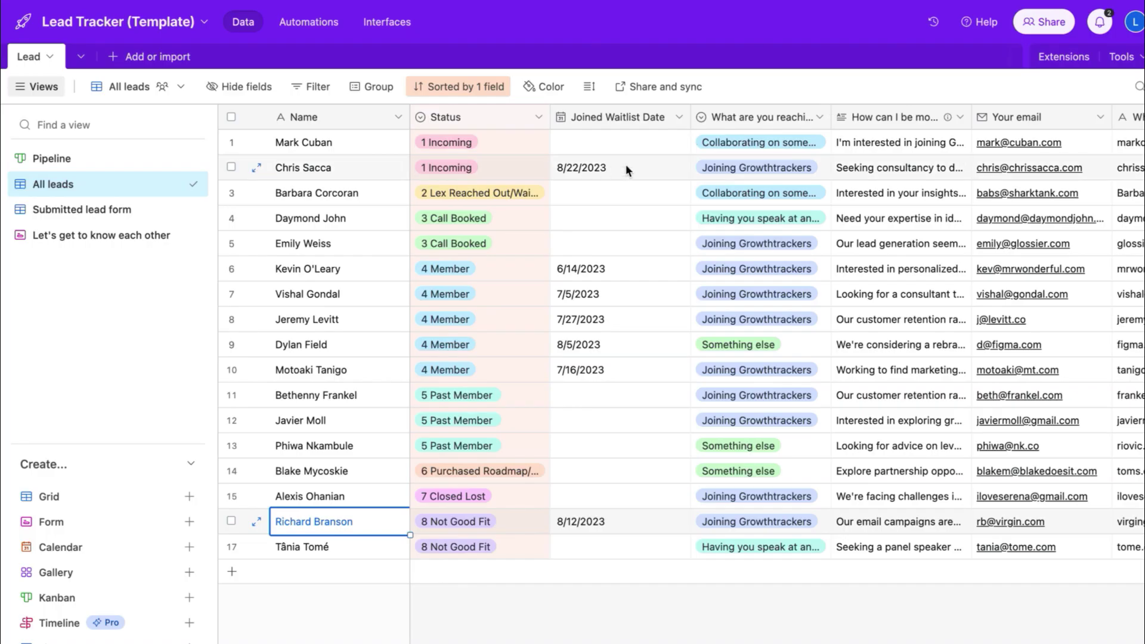
Change the row 2 lead's Status from 1 Incoming to 2 Lex Reached Out/Waiting in its expanded record.
left_click(581, 169)
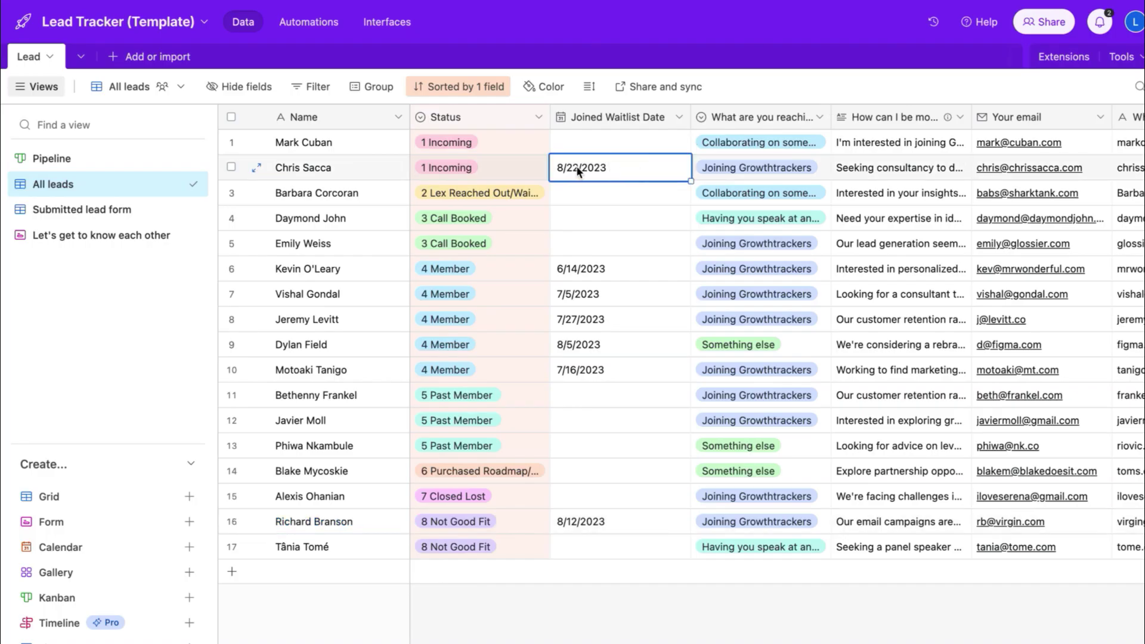
left_click(261, 169)
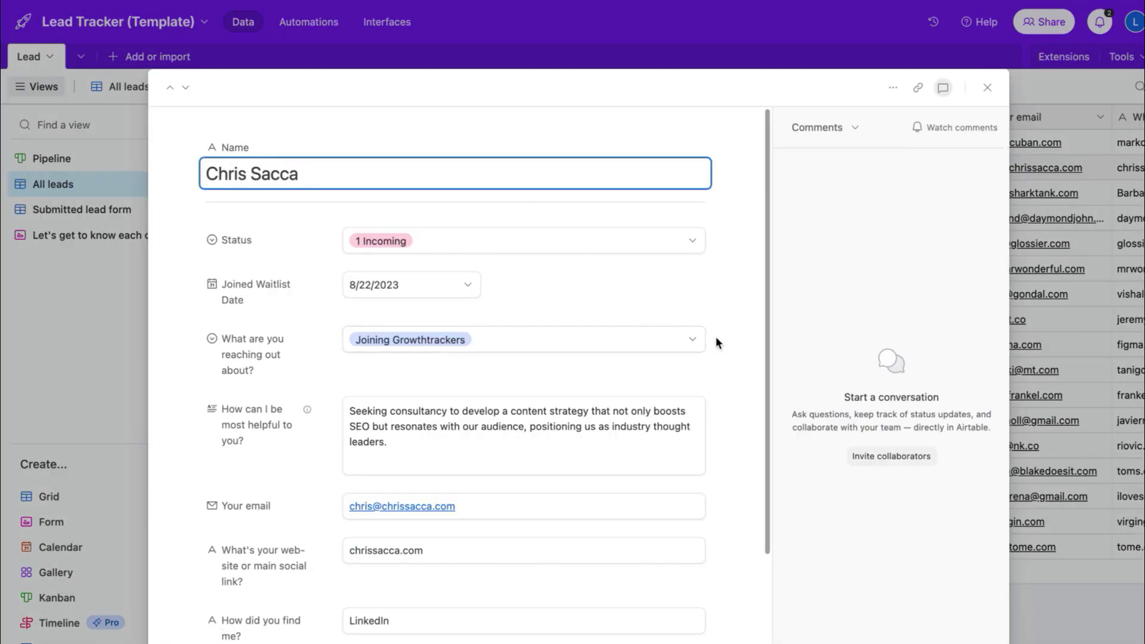
scroll(716, 337, "down", 5)
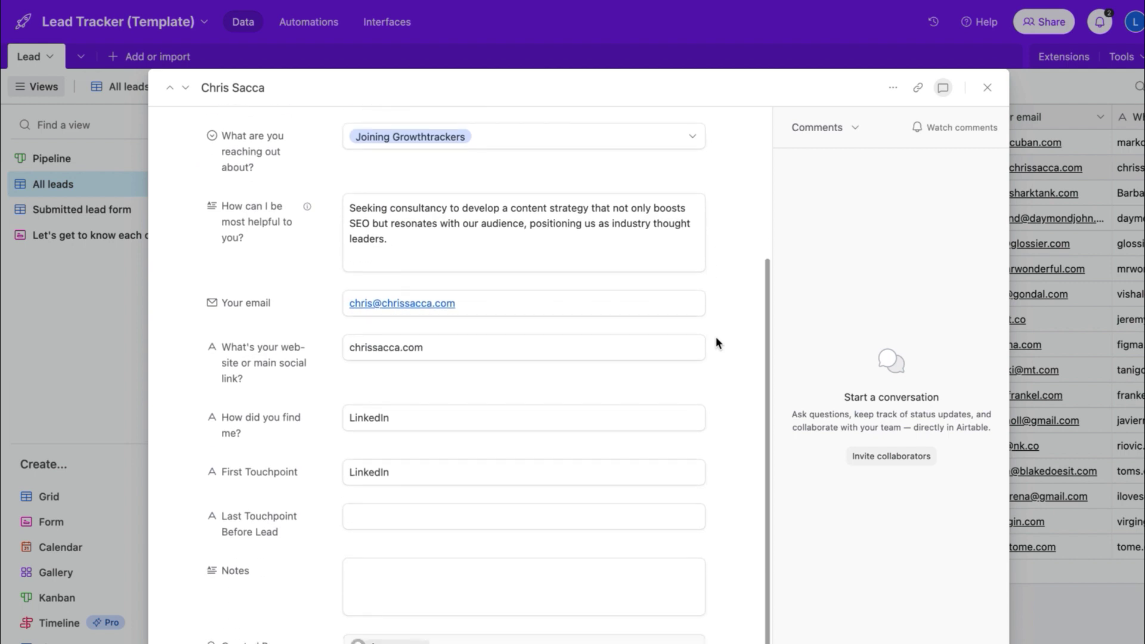
scroll(716, 336, "up", 4)
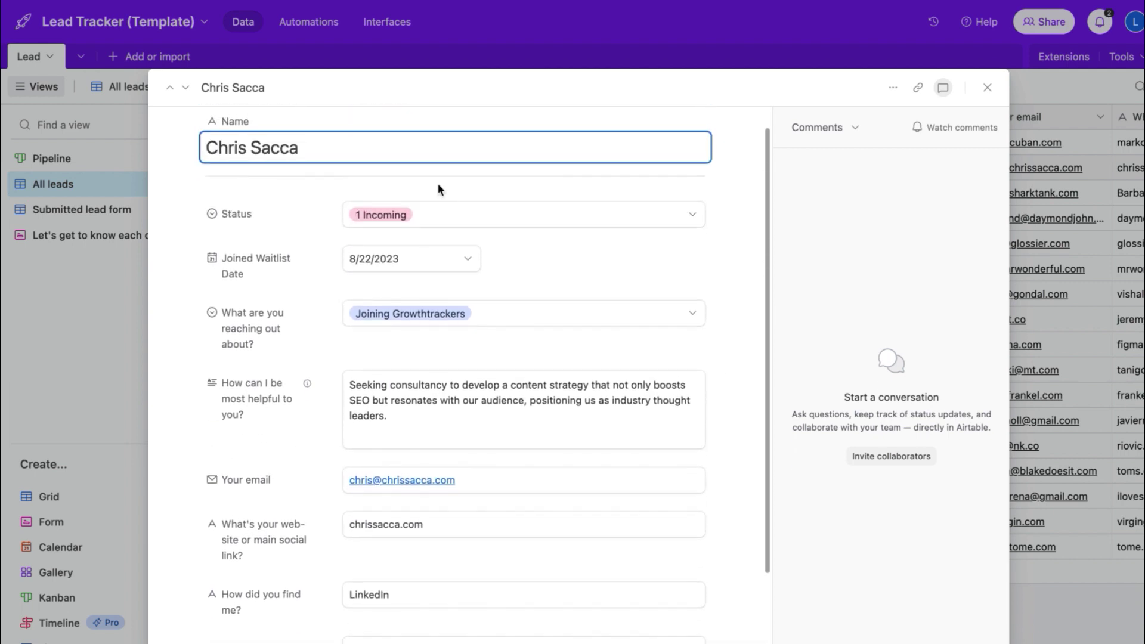
left_click(455, 215)
left_click(417, 345)
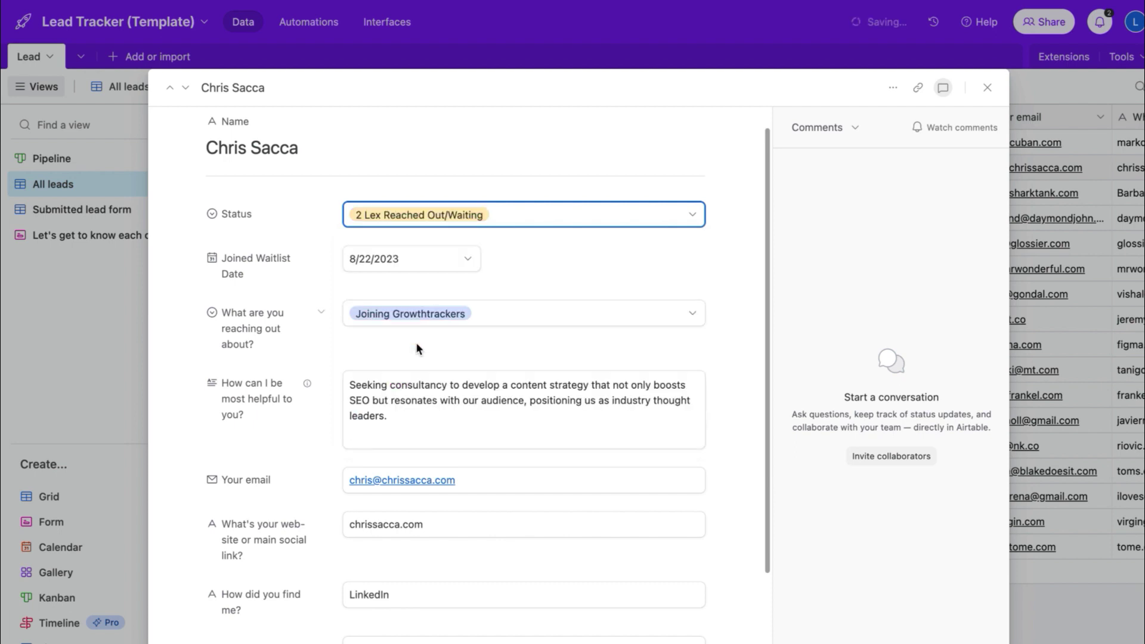
left_click(1044, 288)
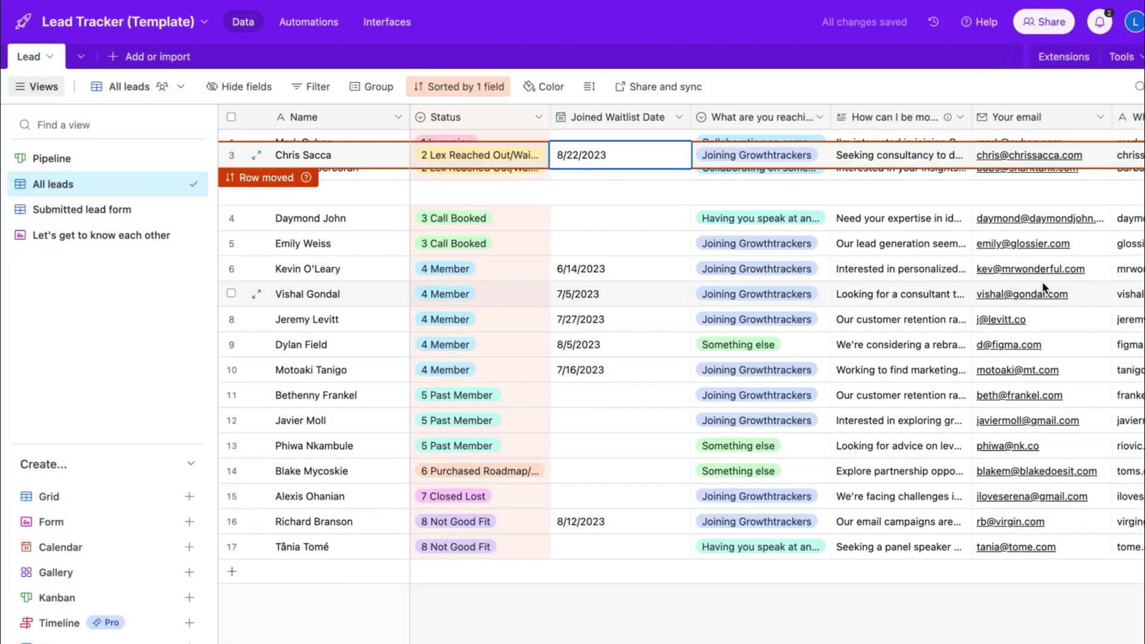
left_click(919, 592)
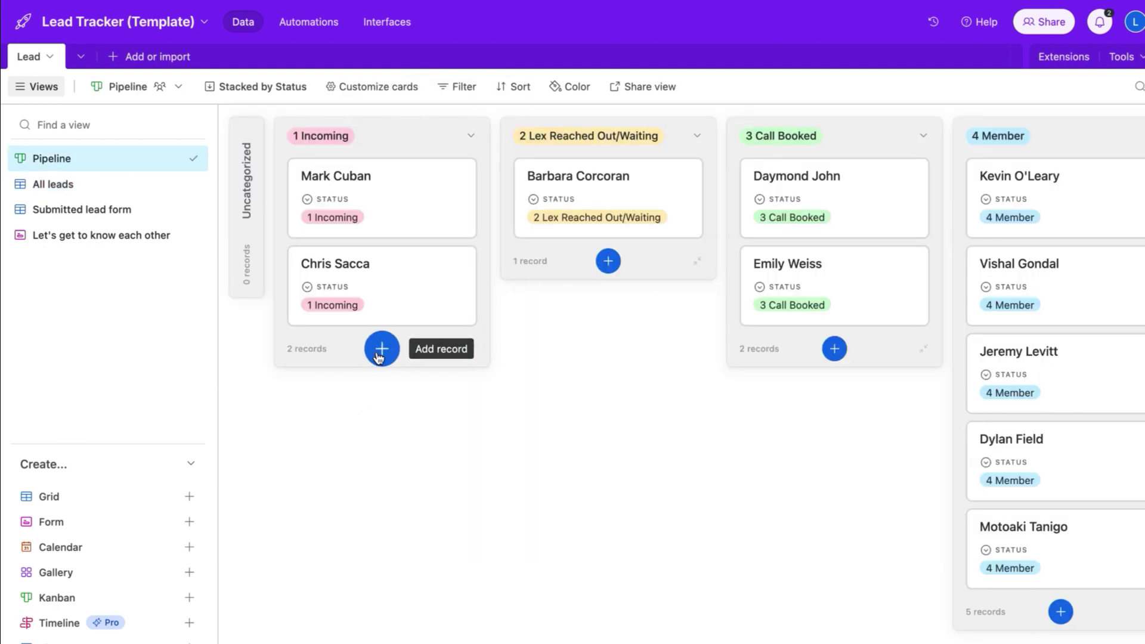
Add a new Incoming lead with its name, reaching out about 'Having you speak at an event'.
left_click(378, 352)
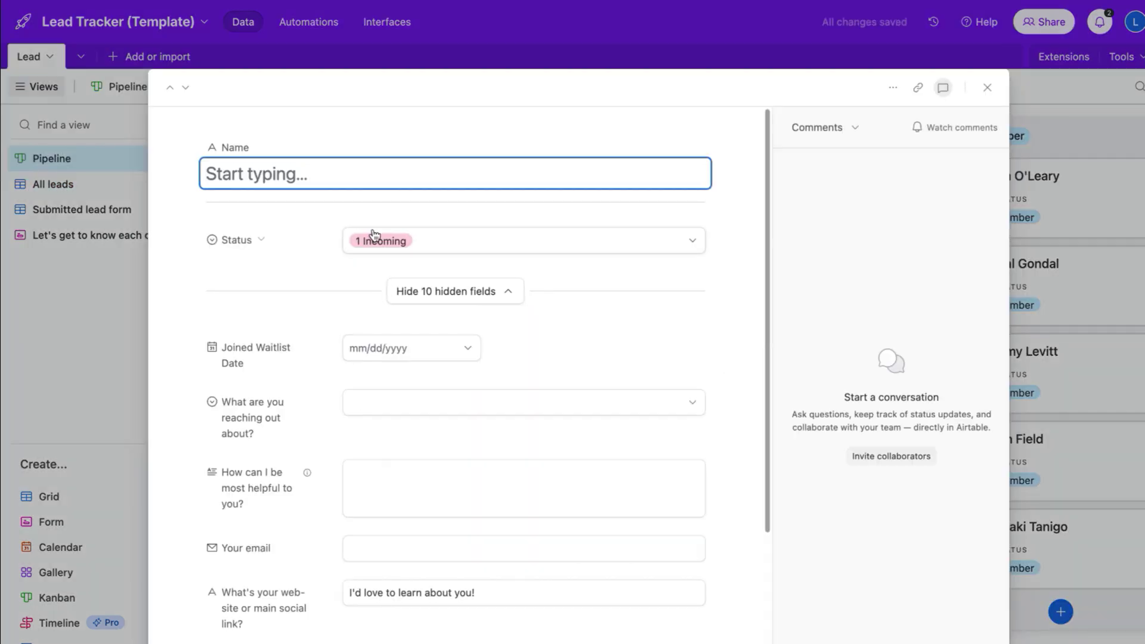
type("Howie Liu")
left_click(419, 401)
left_click(489, 557)
scroll(471, 477, "down", 3)
Note 'Reached out about Airtable event', enter the referrer's name, and drag the card to Reached Out/Waiting.
left_click(378, 287)
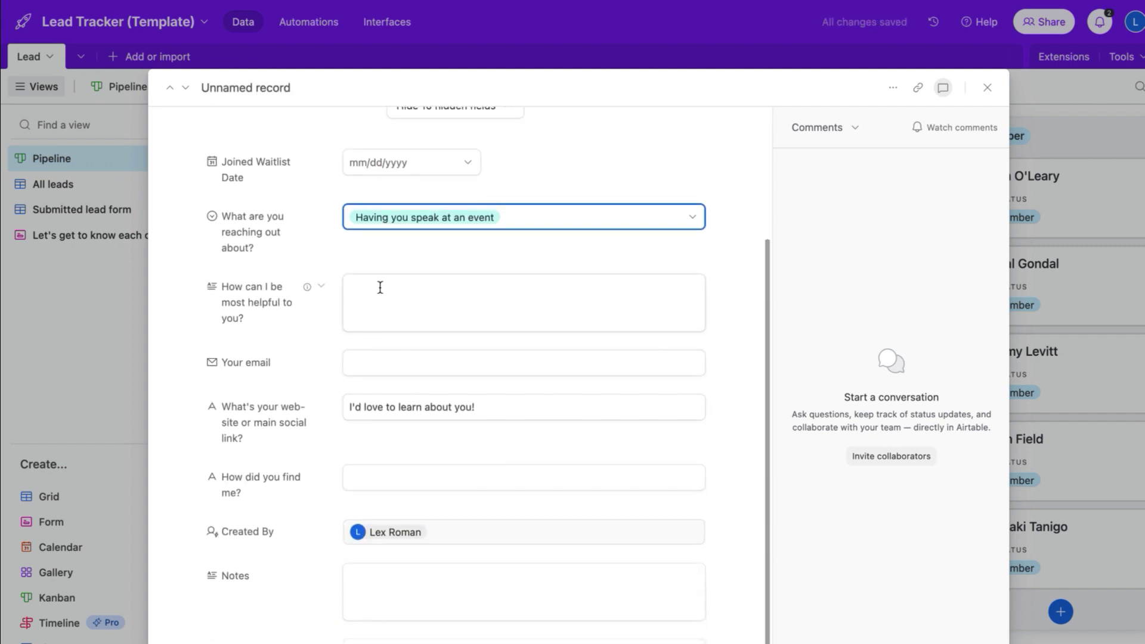
type("Reached out abo")
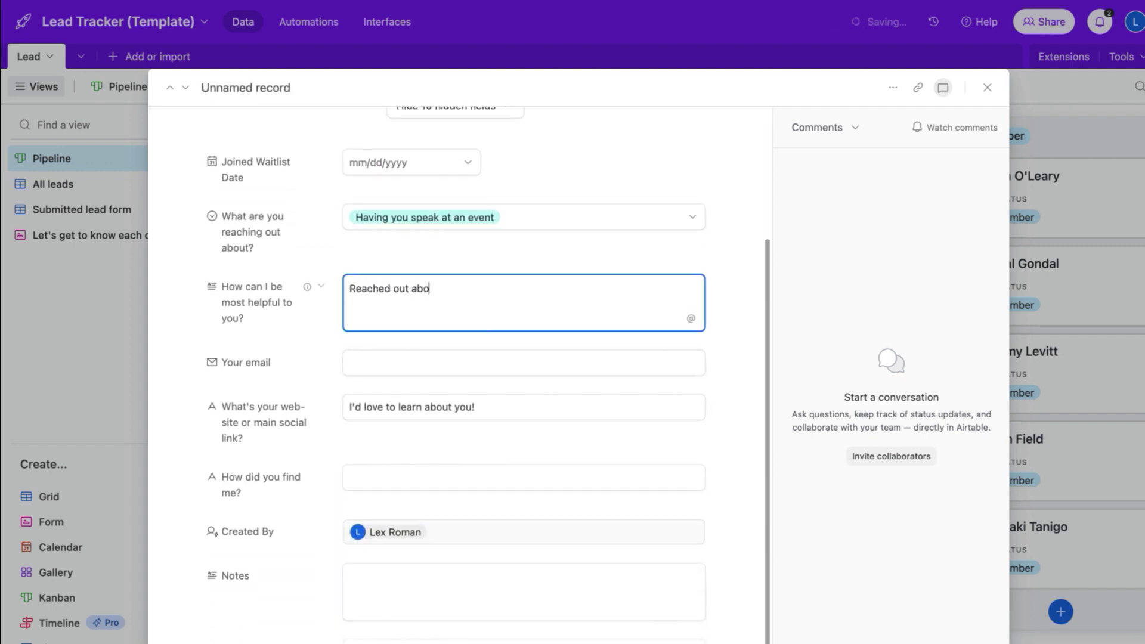
type("ut Airtable event")
scroll(525, 428, "down", 2)
left_click(449, 401)
type("Mark Cuban")
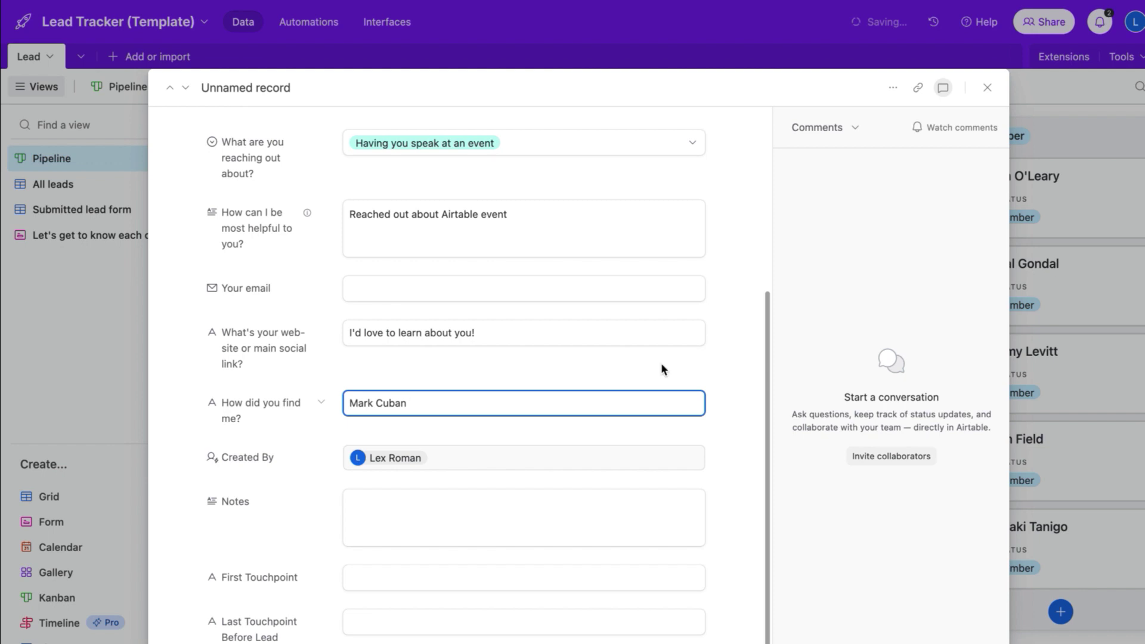
left_click(1039, 266)
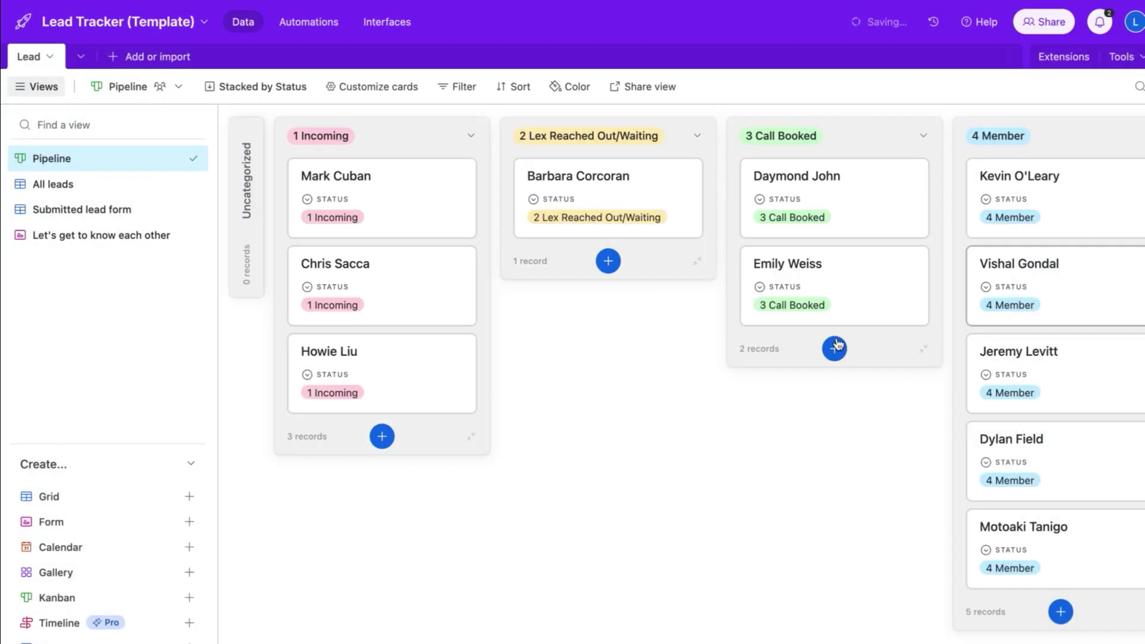
left_click_drag(332, 364, 788, 355)
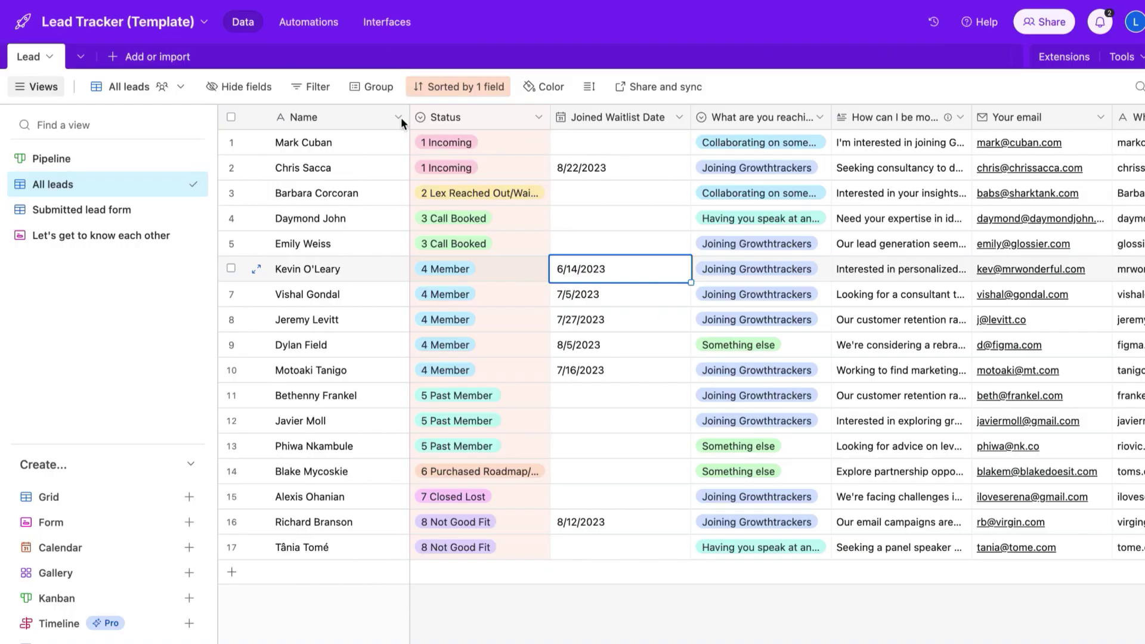
Inspect the Name field's settings and available field types, then cancel without changes.
left_click(398, 119)
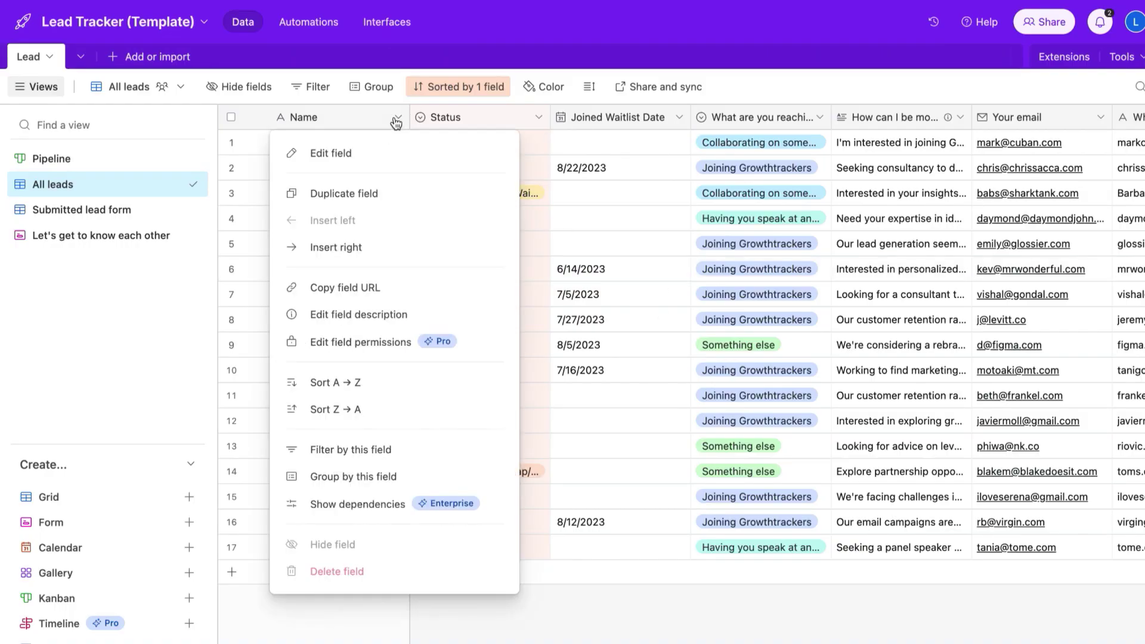
left_click(361, 153)
left_click(391, 160)
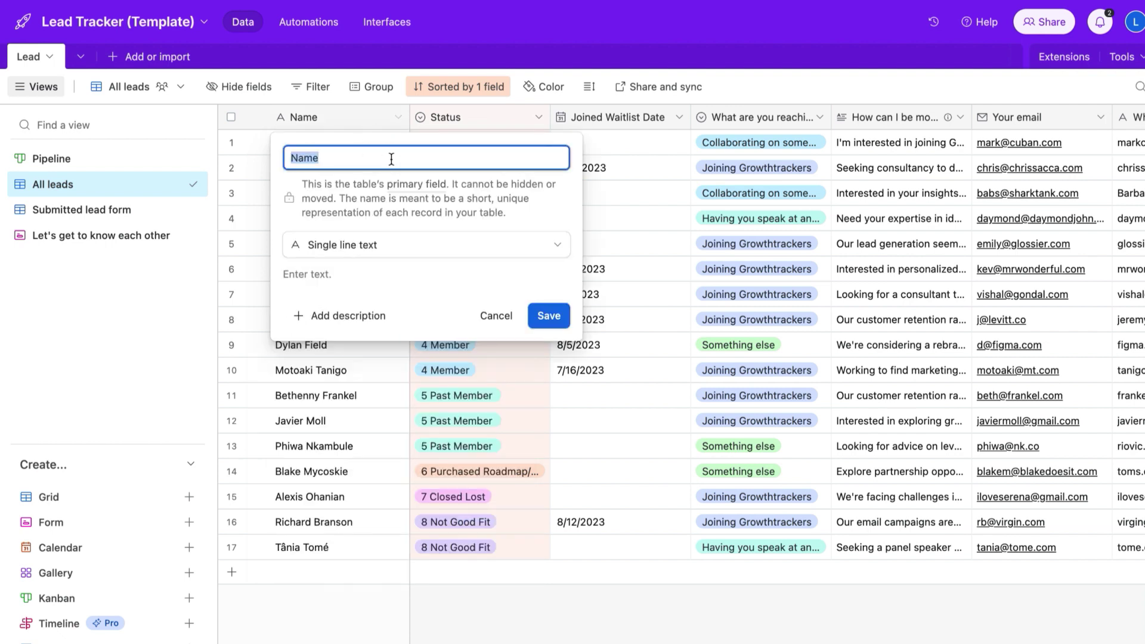
left_click(552, 246)
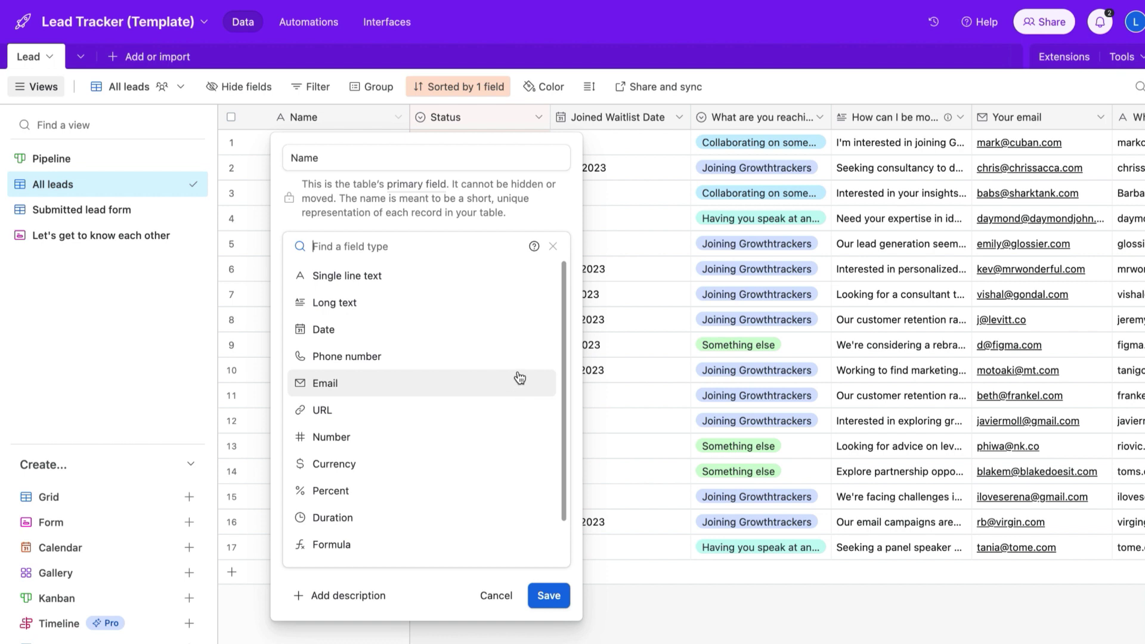
scroll(520, 377, "down", 2)
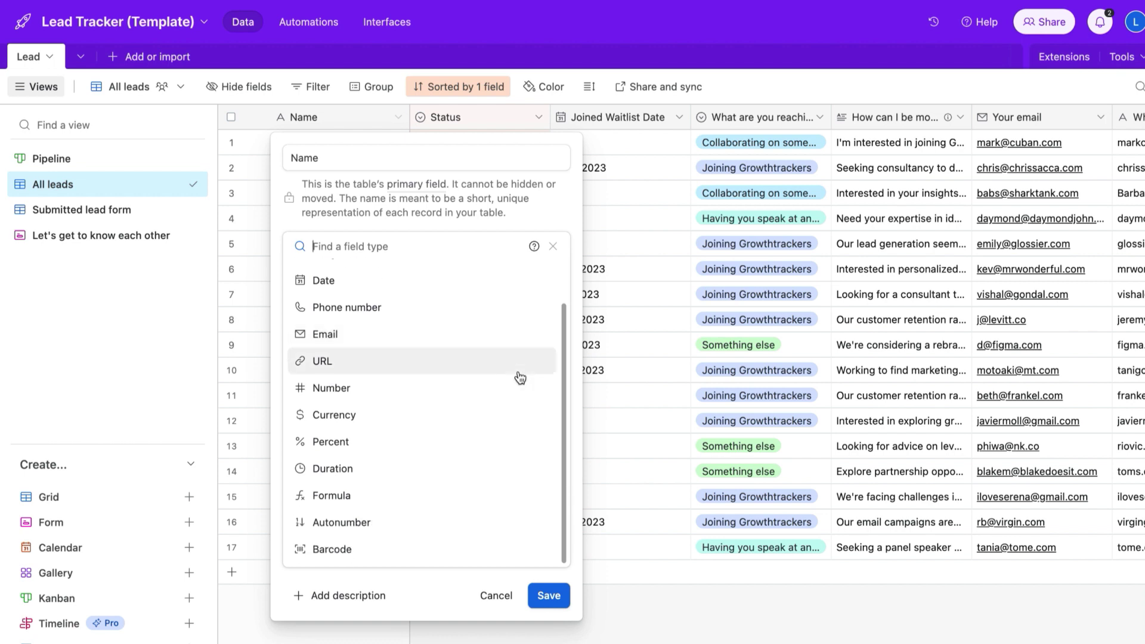
key("Escape")
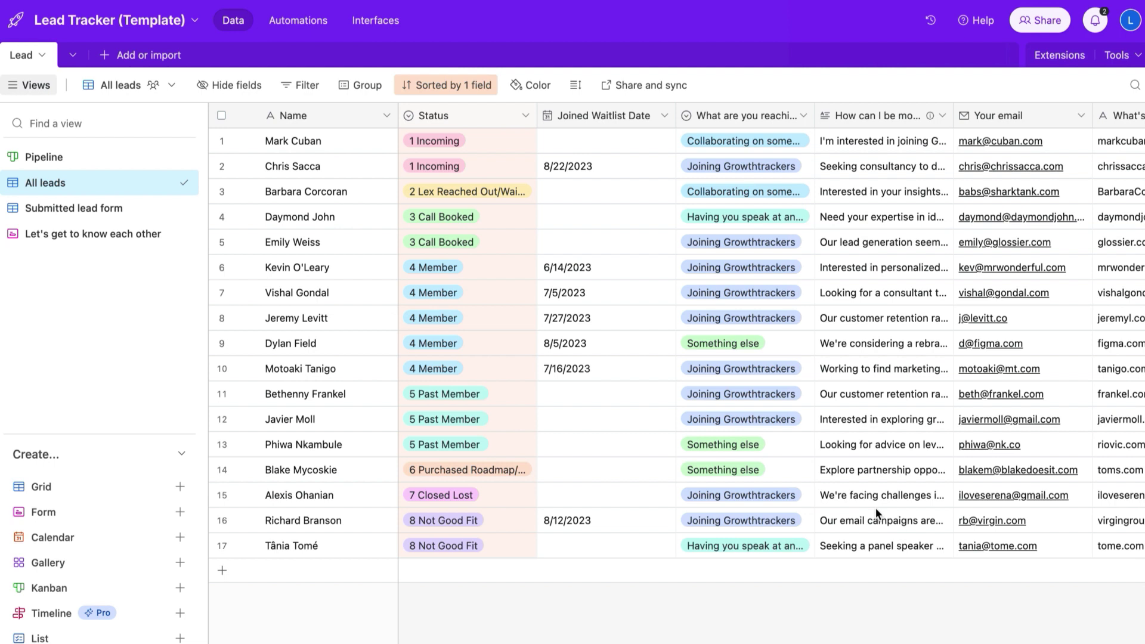
Scroll the grid across to view the First Touchpoint and last touchpoint columns.
scroll(877, 513, "right", 10)
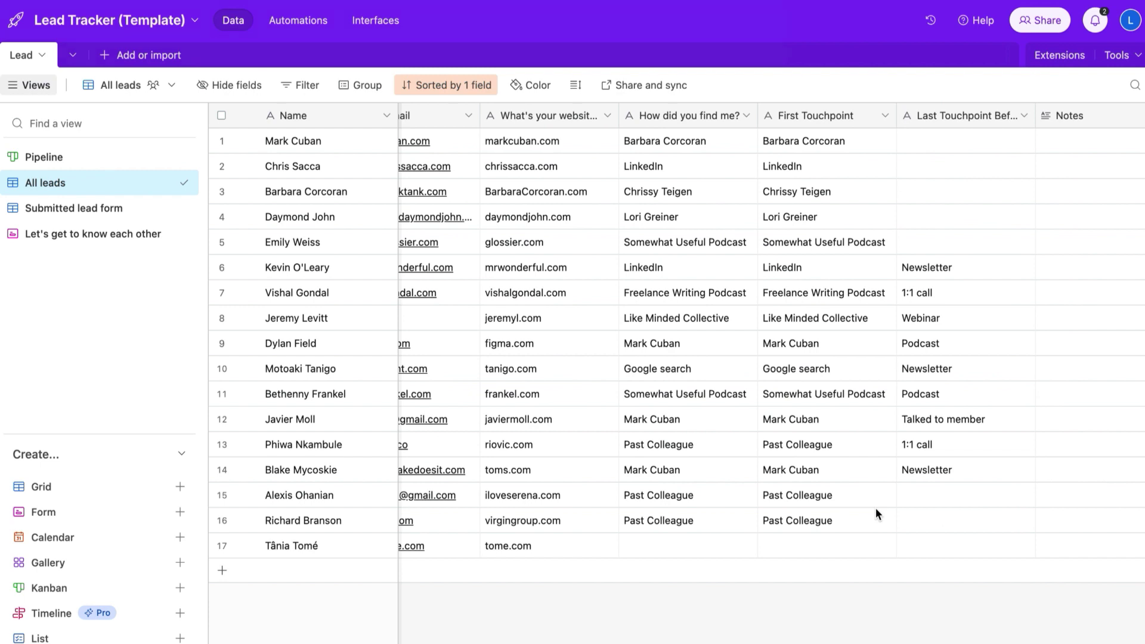
scroll(876, 511, "right", 5)
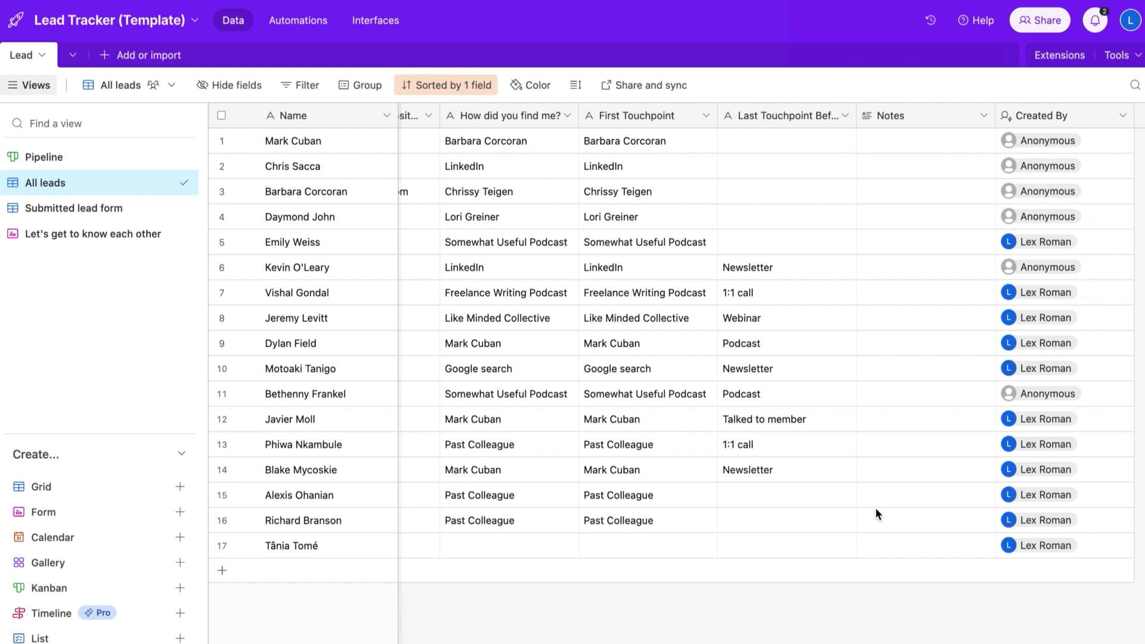
scroll(875, 513, "left", 10)
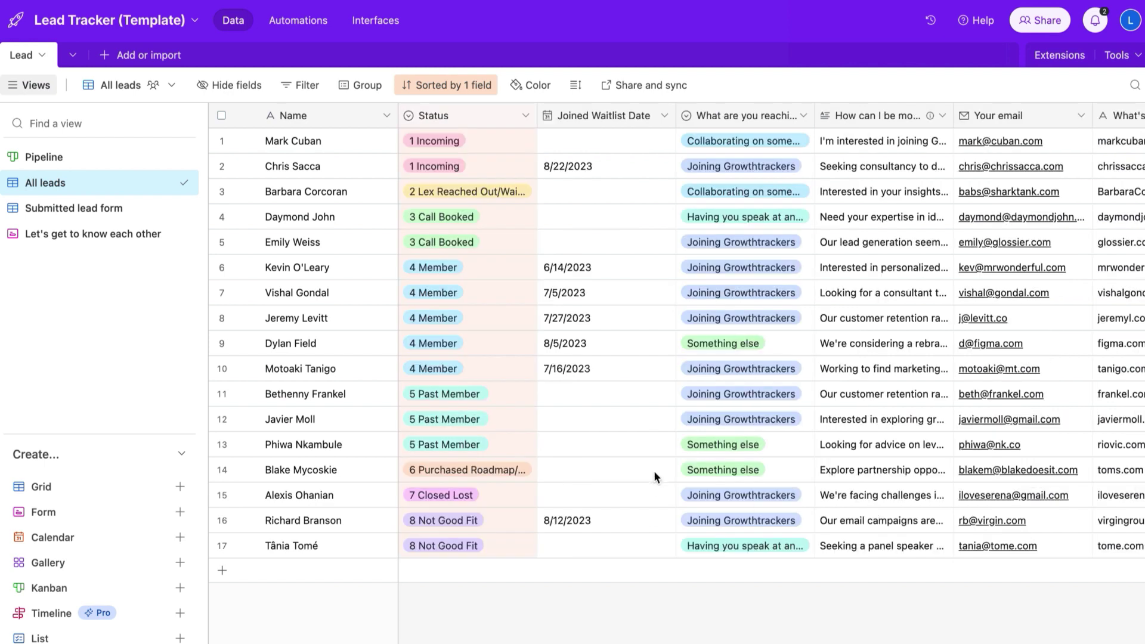
Switch to the Pipeline kanban and scroll back and forth across its status columns.
left_click(44, 156)
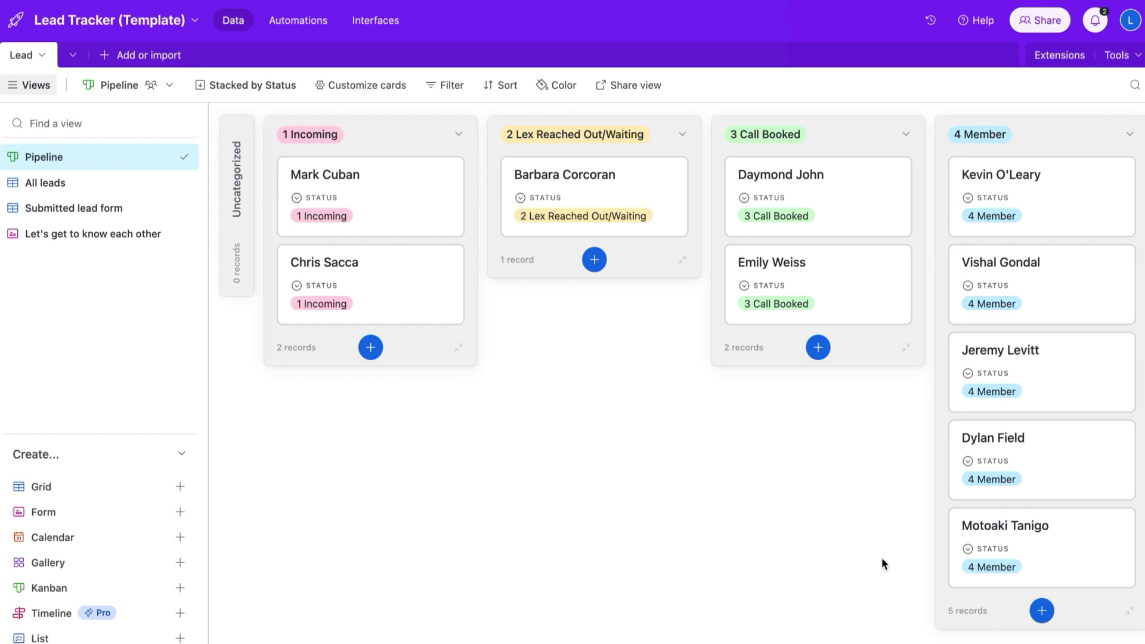
scroll(883, 560, "right", 5)
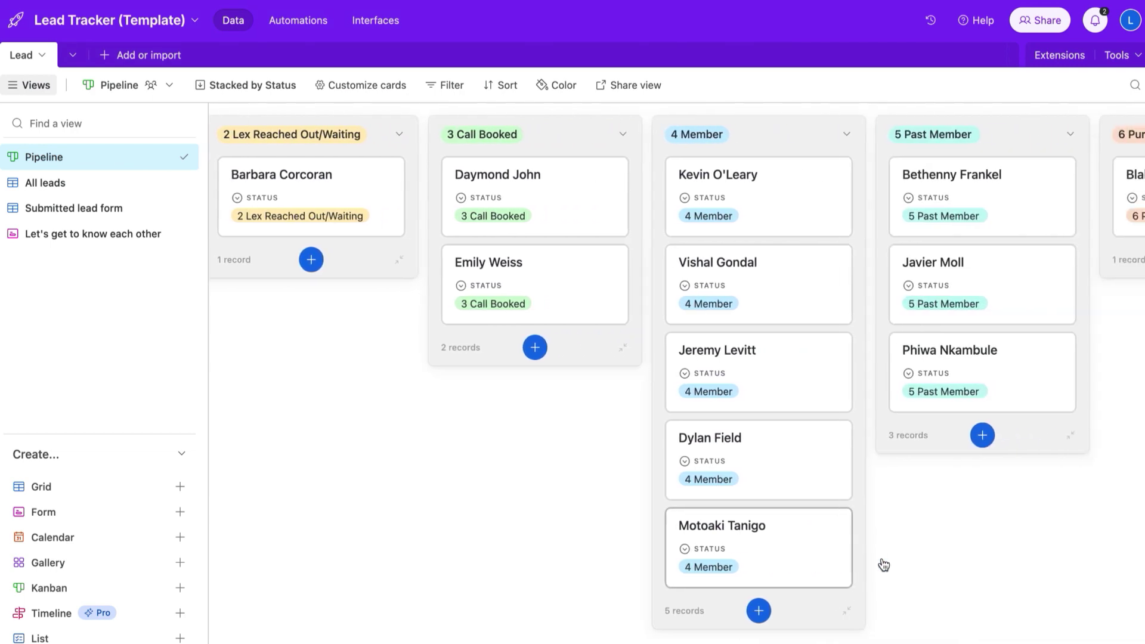
scroll(883, 563, "right", 10)
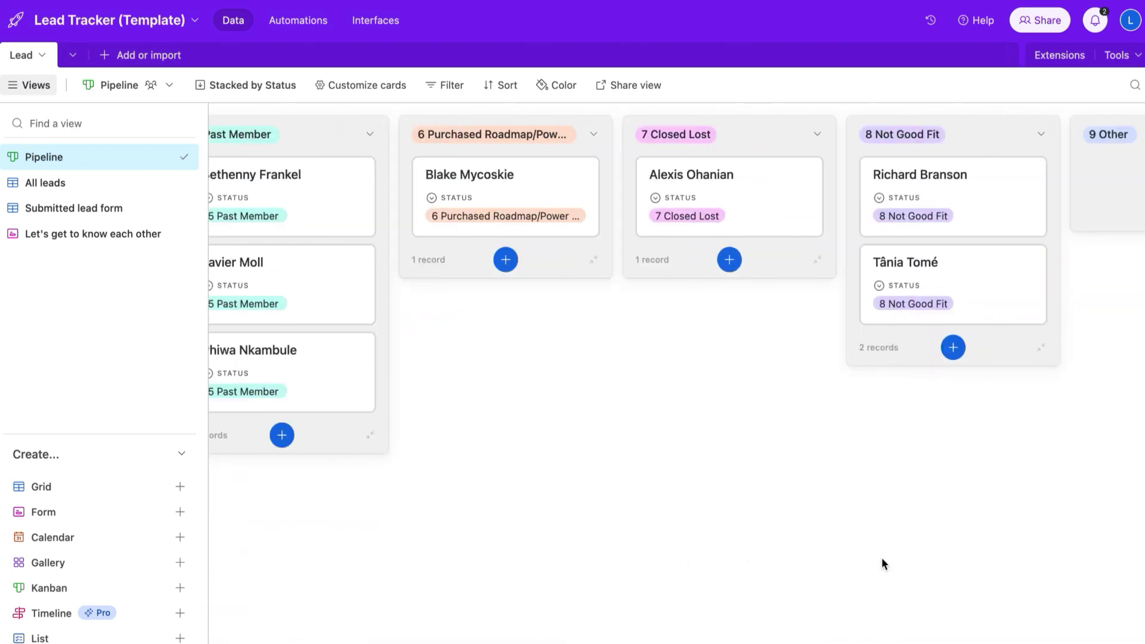
scroll(882, 561, "left", 15)
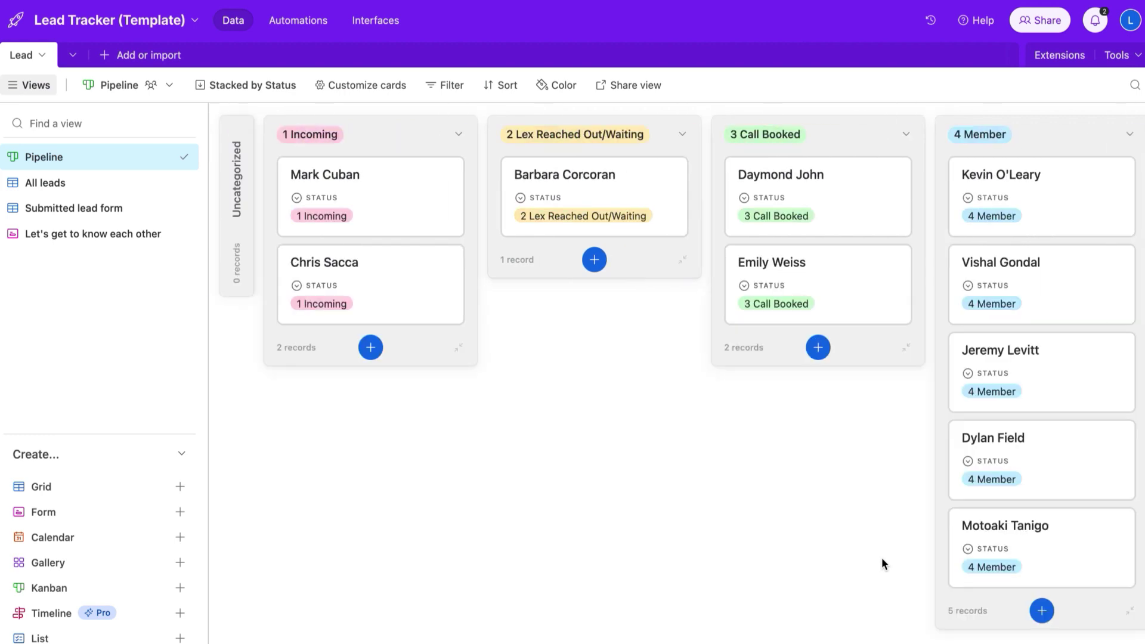
scroll(882, 558, "right", 15)
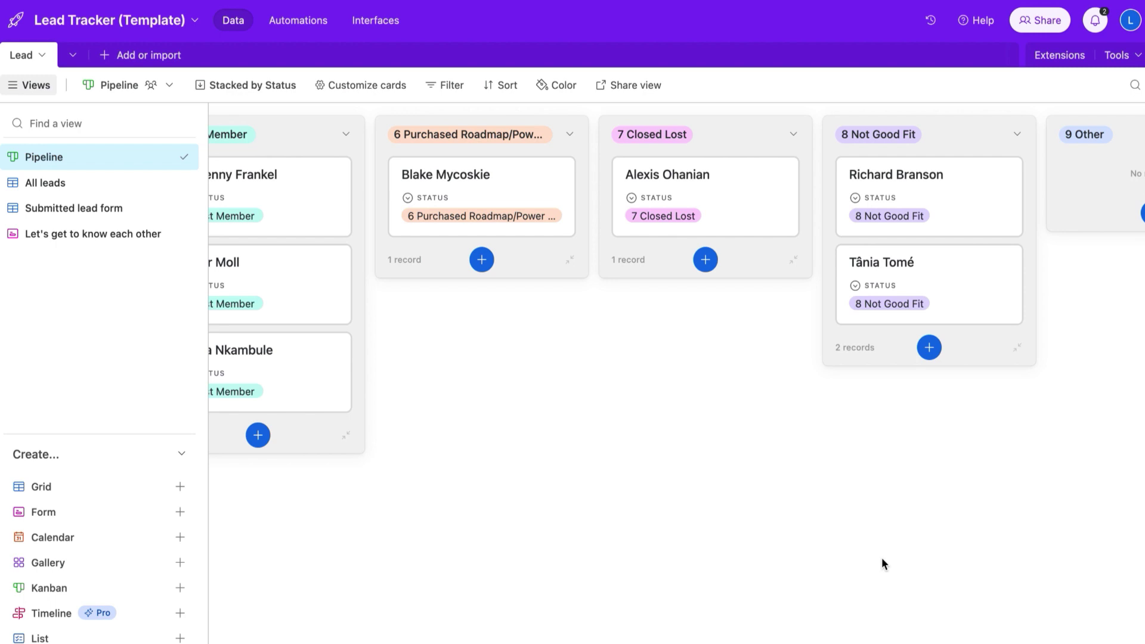
scroll(882, 560, "left", 15)
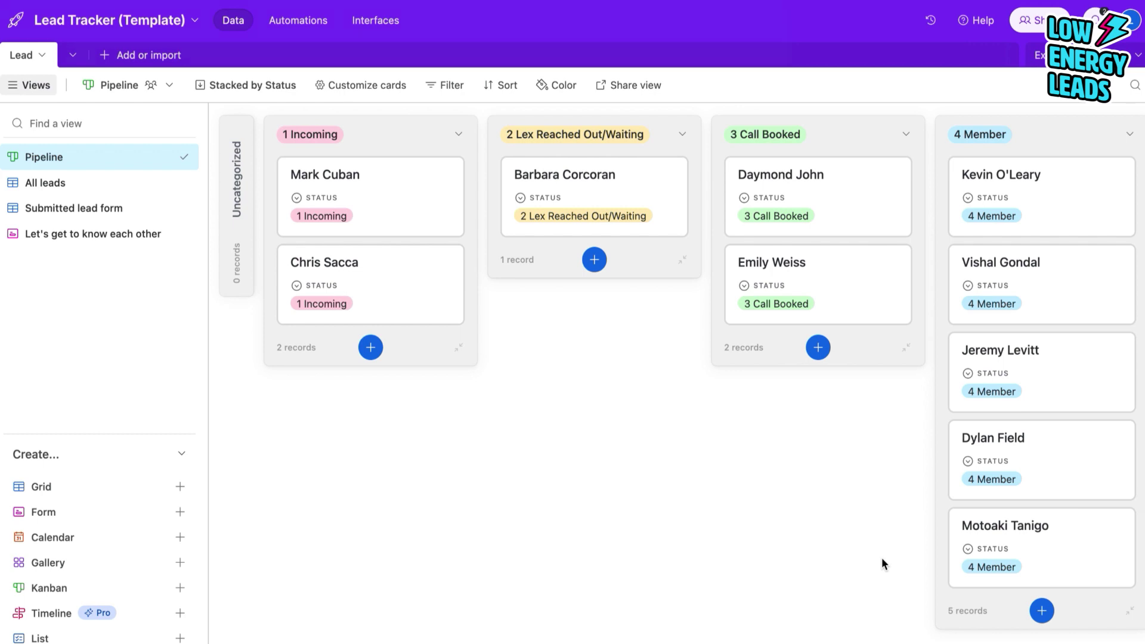
scroll(882, 560, "right", 15)
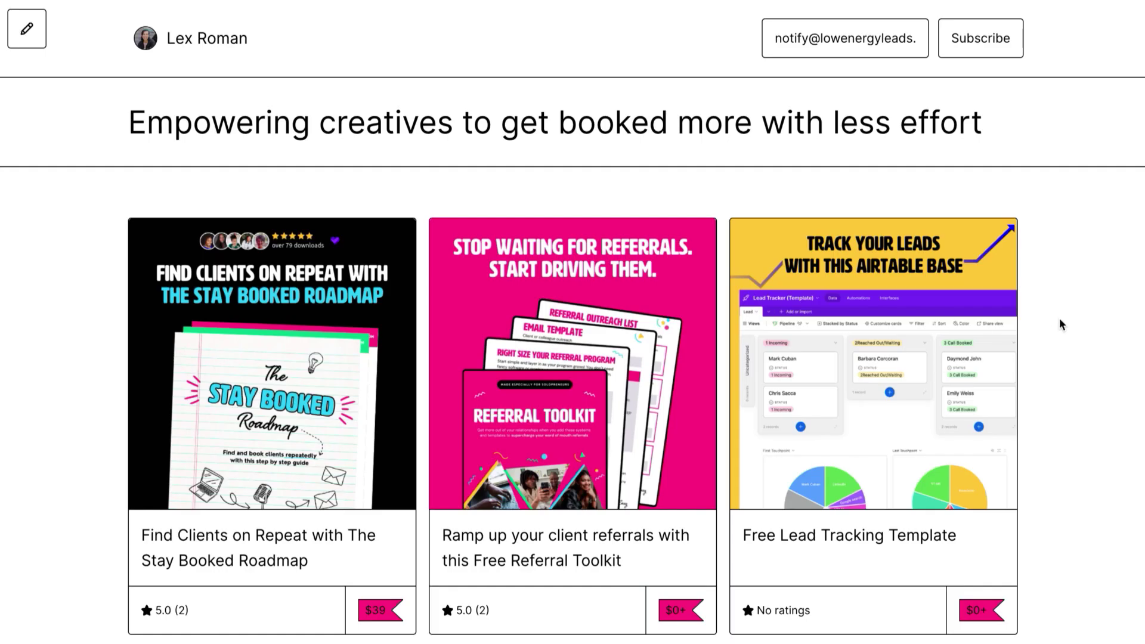
Open the Free Lead Tracking Template product page in Gumroad and scroll through it.
scroll(1060, 324, "down", 1)
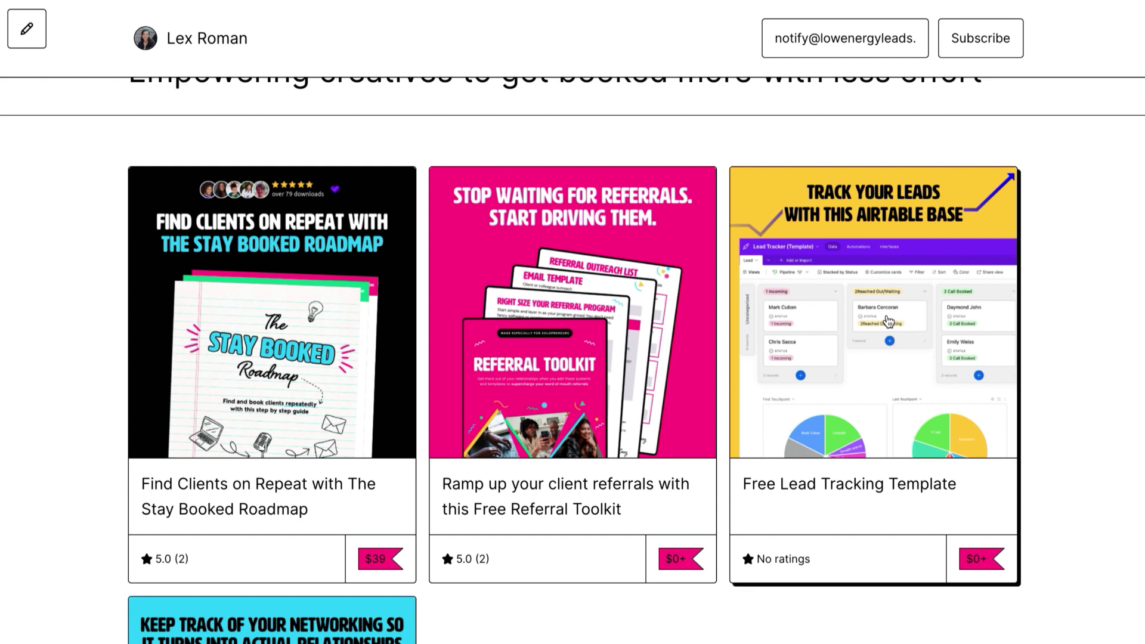
left_click(889, 320)
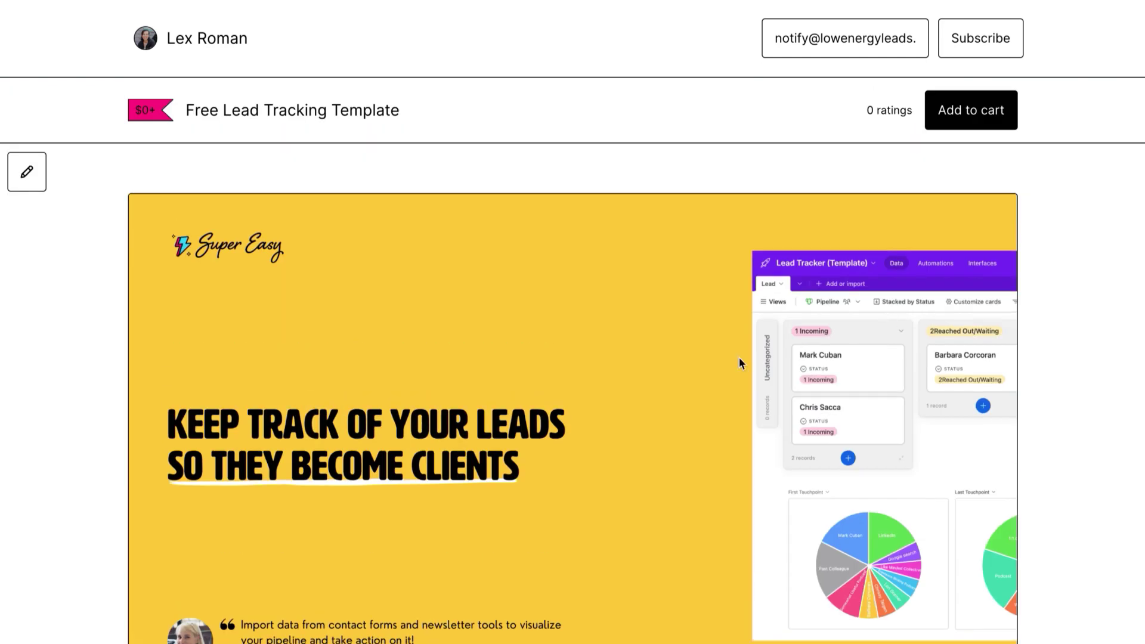
scroll(717, 360, "down", 3)
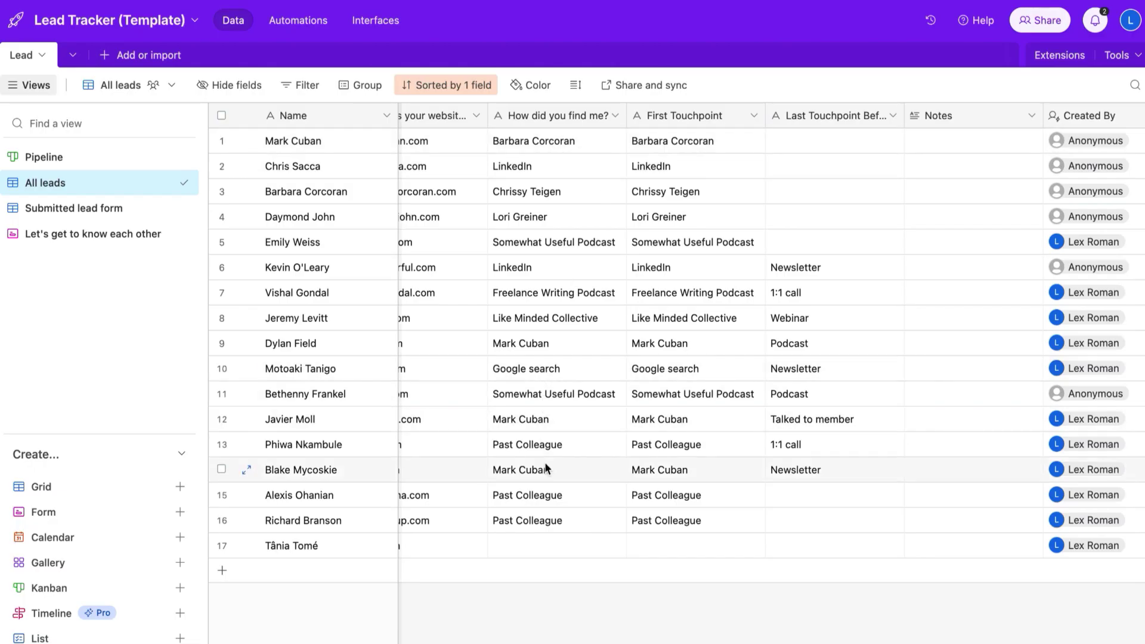
Set row 17's First Touchpoint to LinkedIn and its Last Touchpoint to YouTube.
left_click(694, 545)
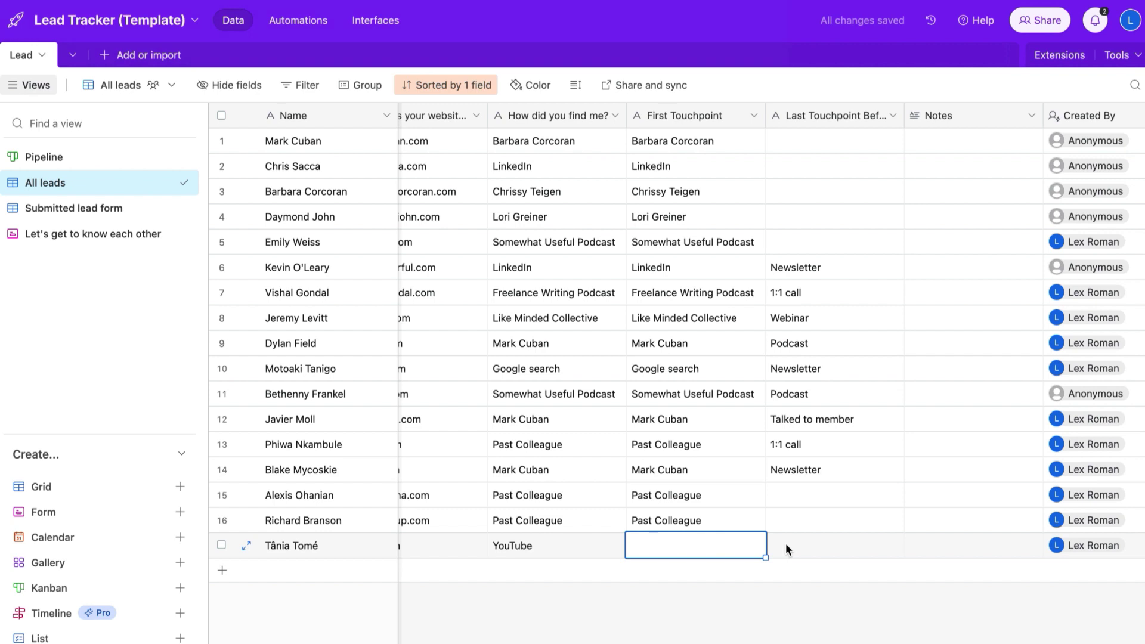
type("LinkedIn")
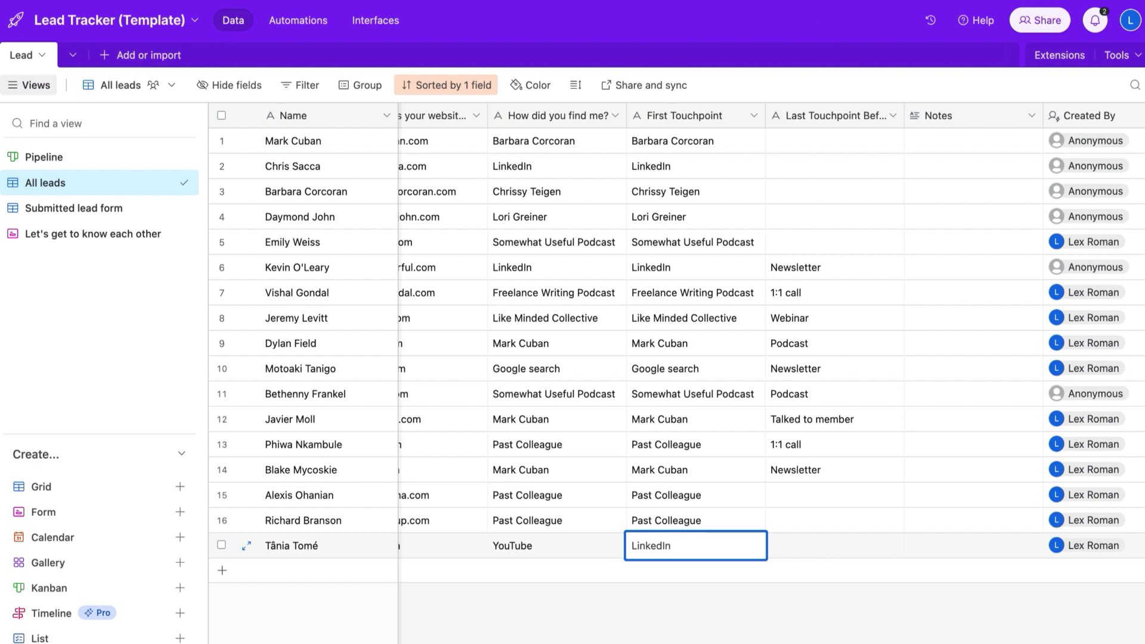
left_click(845, 543)
type("YouTube")
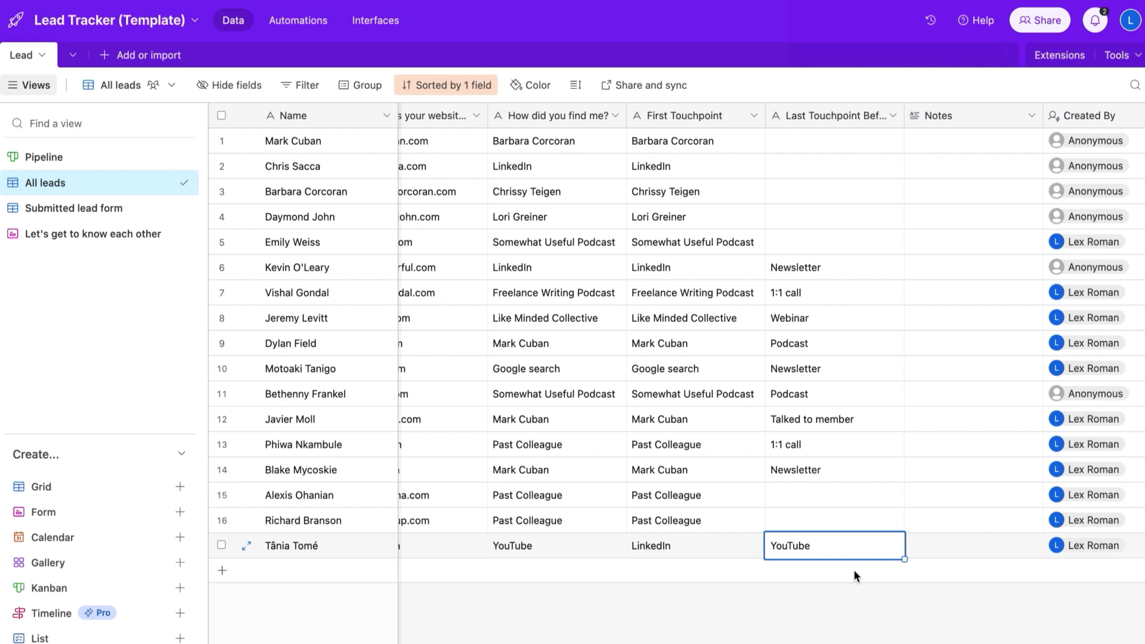
Open Dashboard 1 and review the First Touchpoint, Last Touchpoint and leads-by-status charts.
left_click(1057, 53)
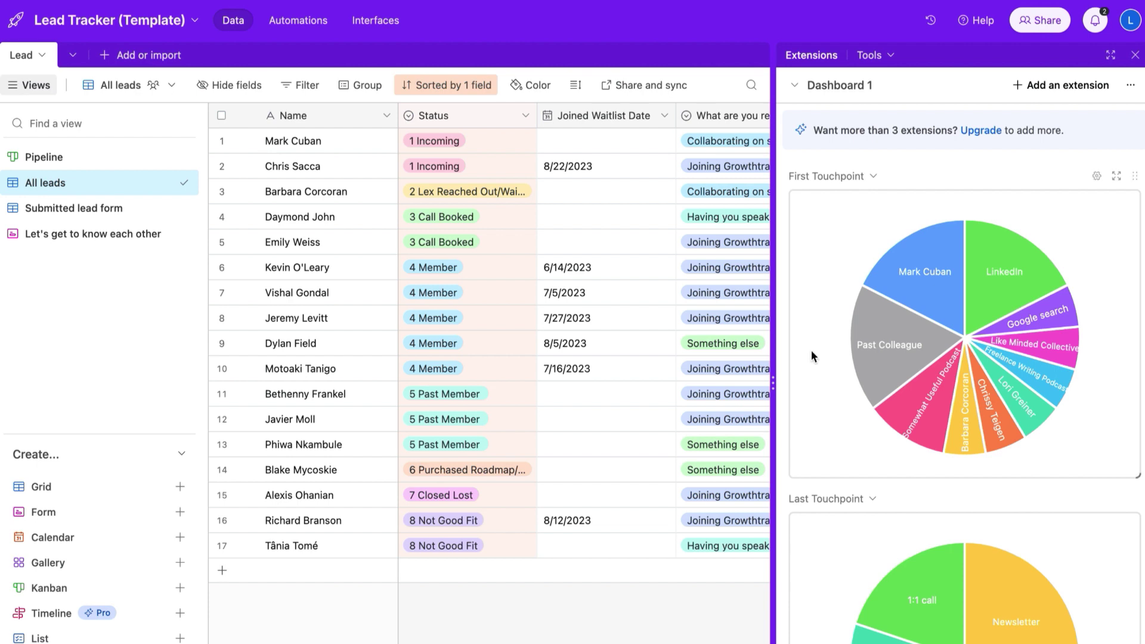
scroll(813, 353, "down", 8)
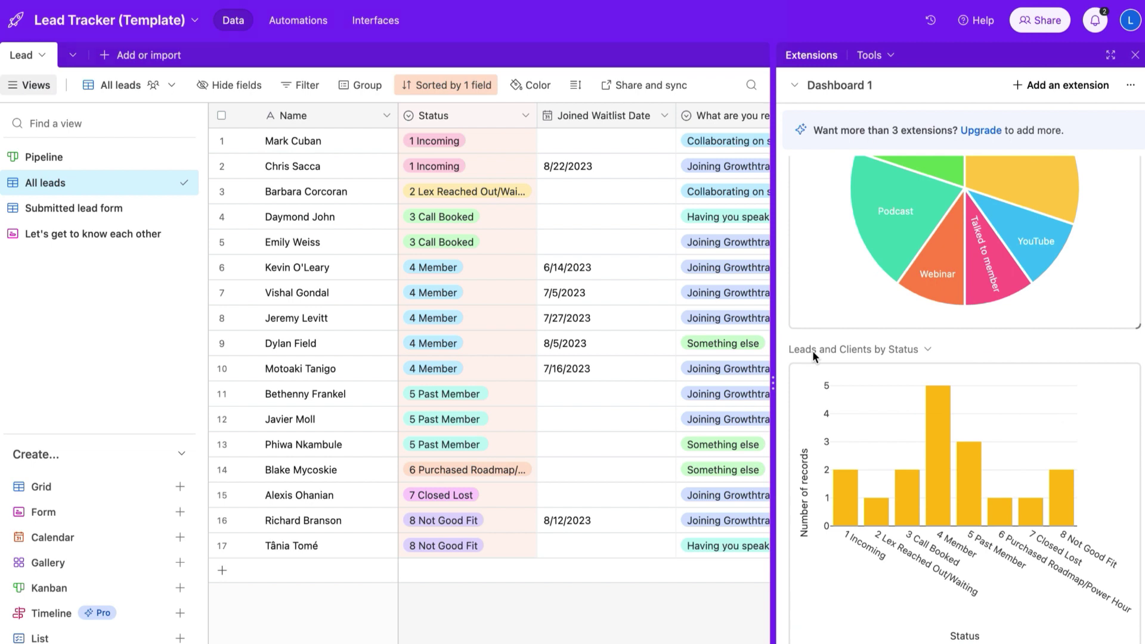
scroll(813, 349, "up", 8)
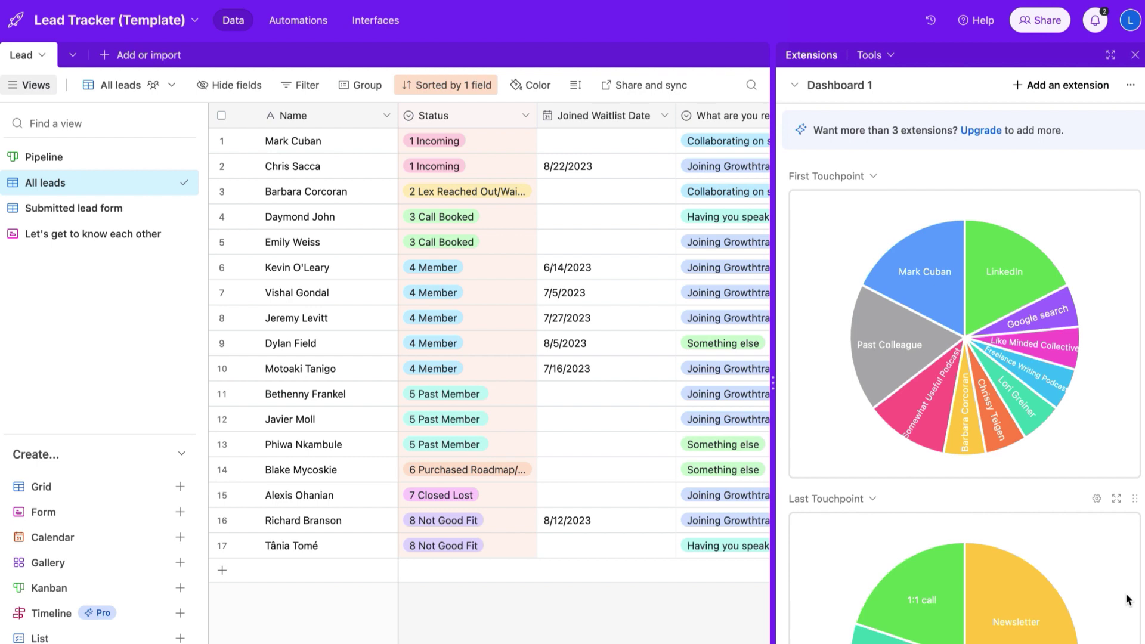
scroll(1126, 598, "down", 3)
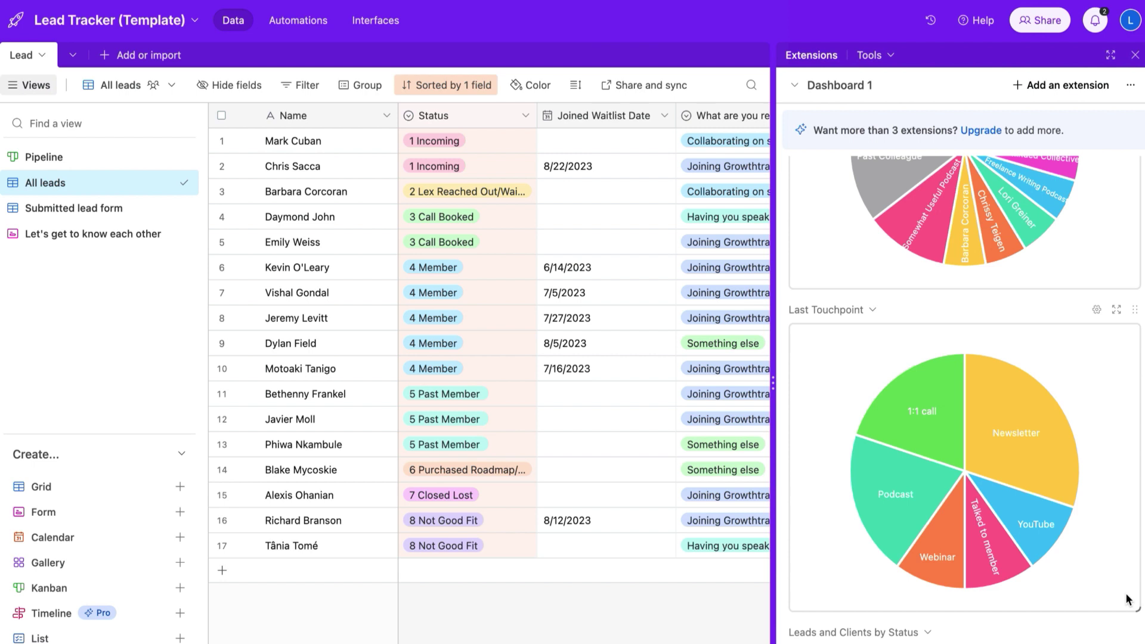
scroll(1119, 543, "up", 3)
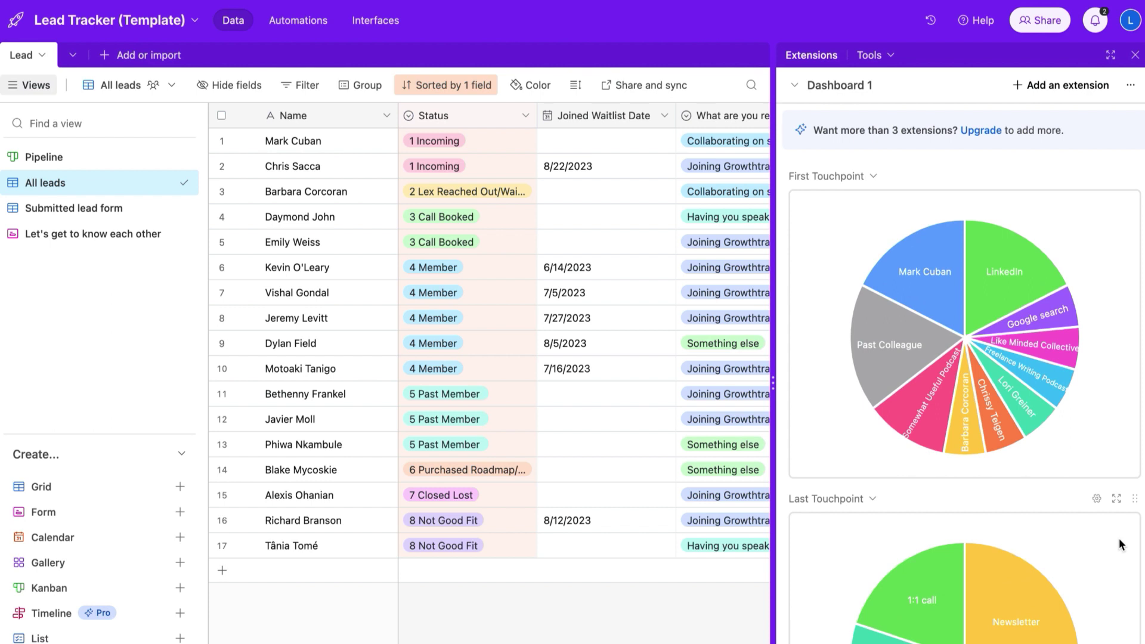
mouse_move(1035, 418)
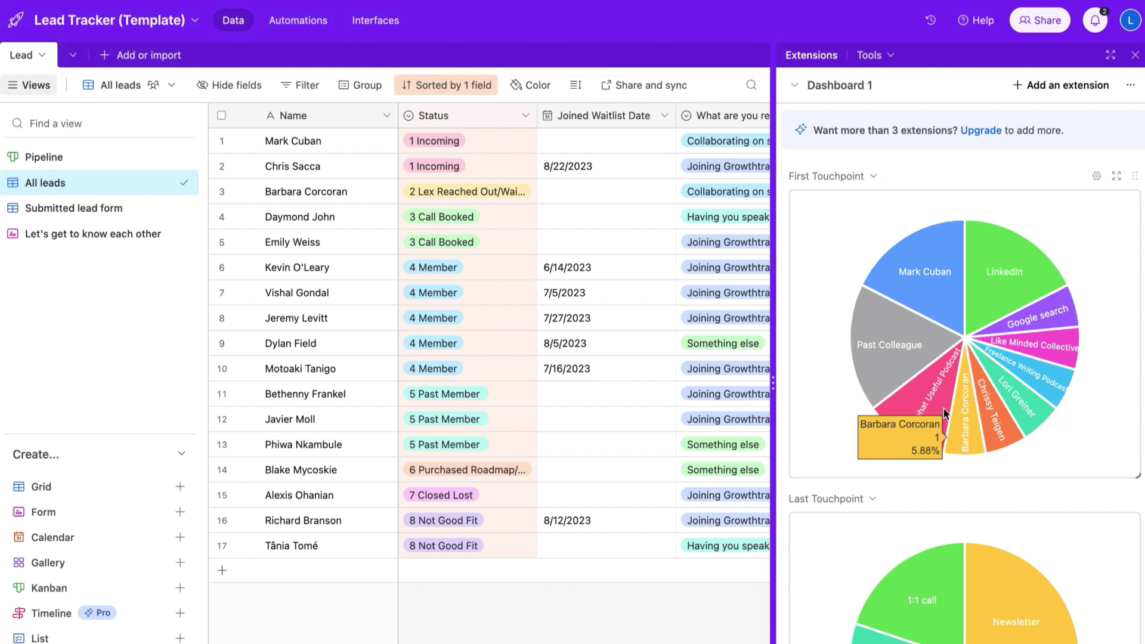
mouse_move(990, 279)
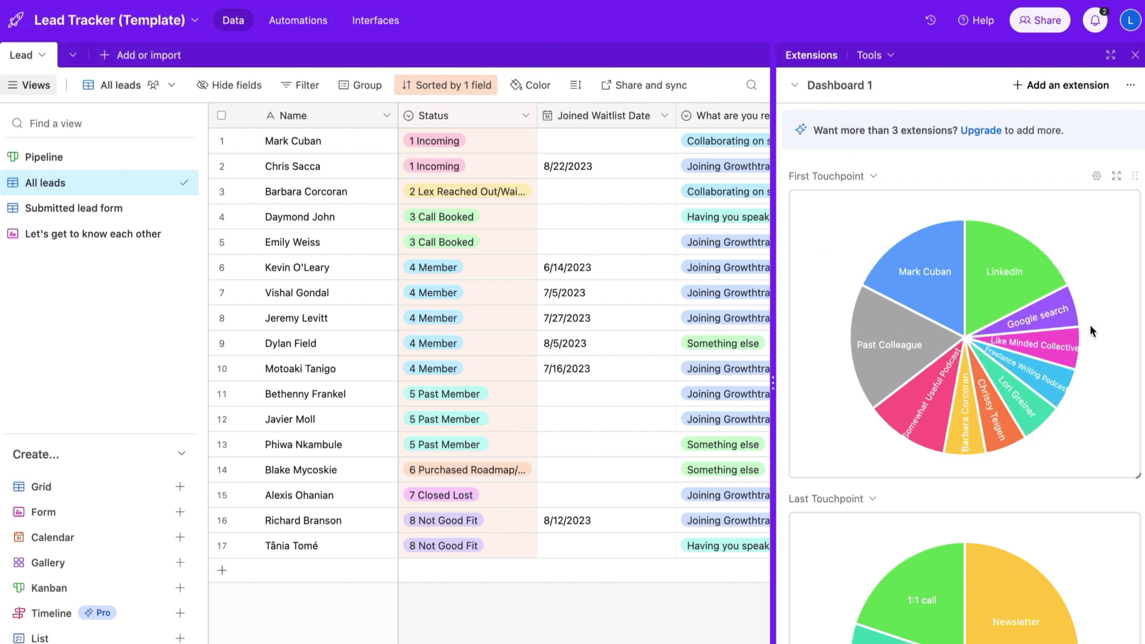
scroll(1035, 287, "down", 4)
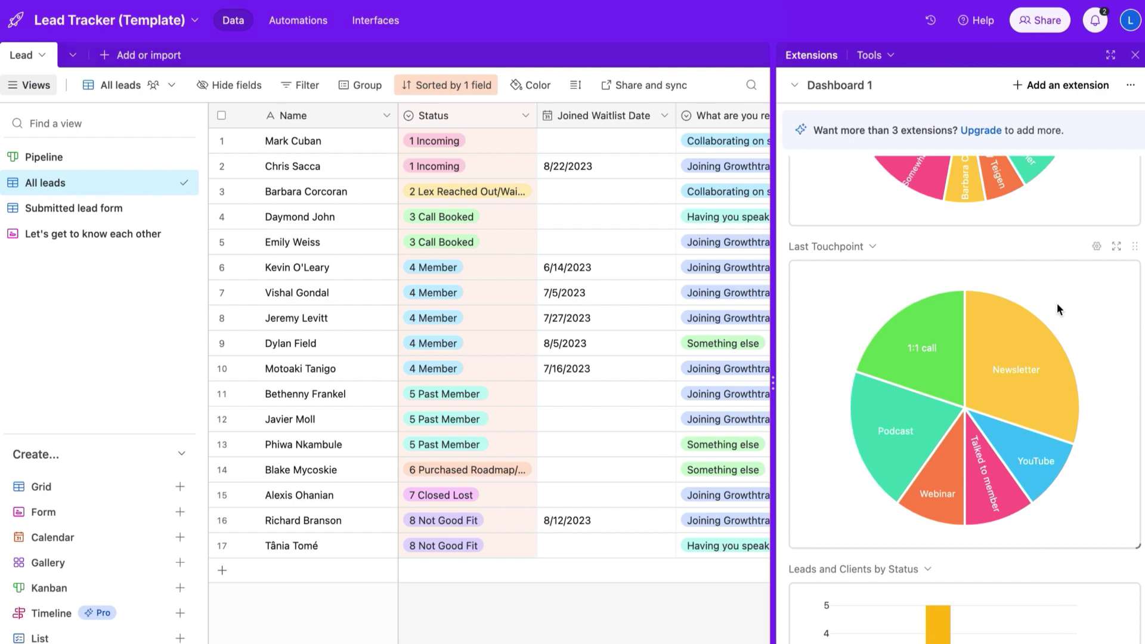
mouse_move(1047, 391)
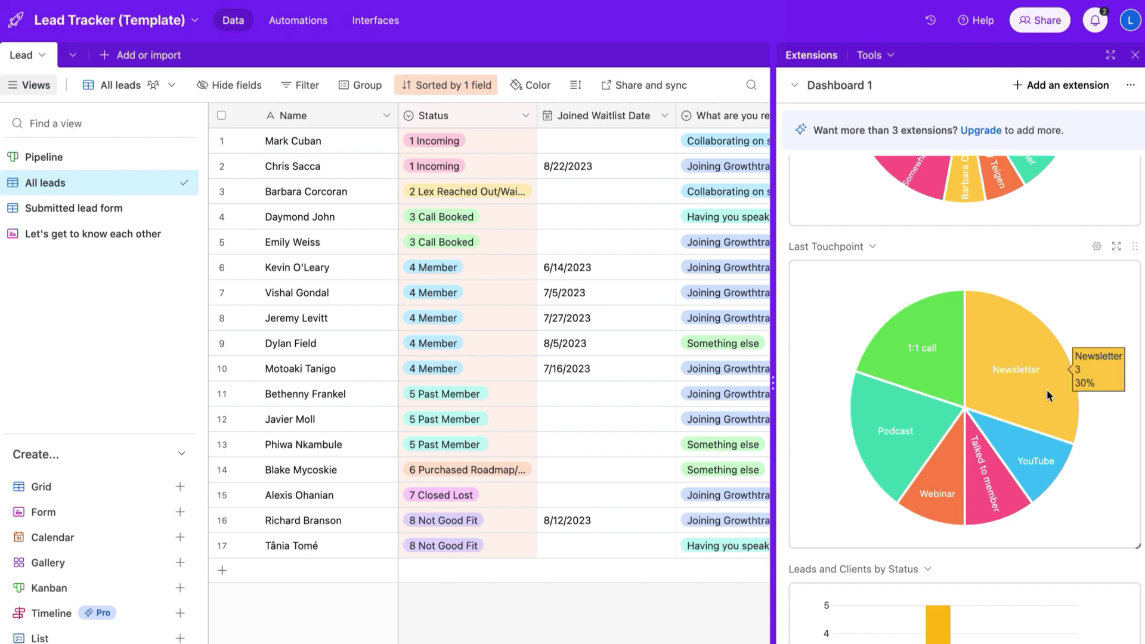
Close the charts dashboard to widen the All leads grid and scroll down it.
key("Escape")
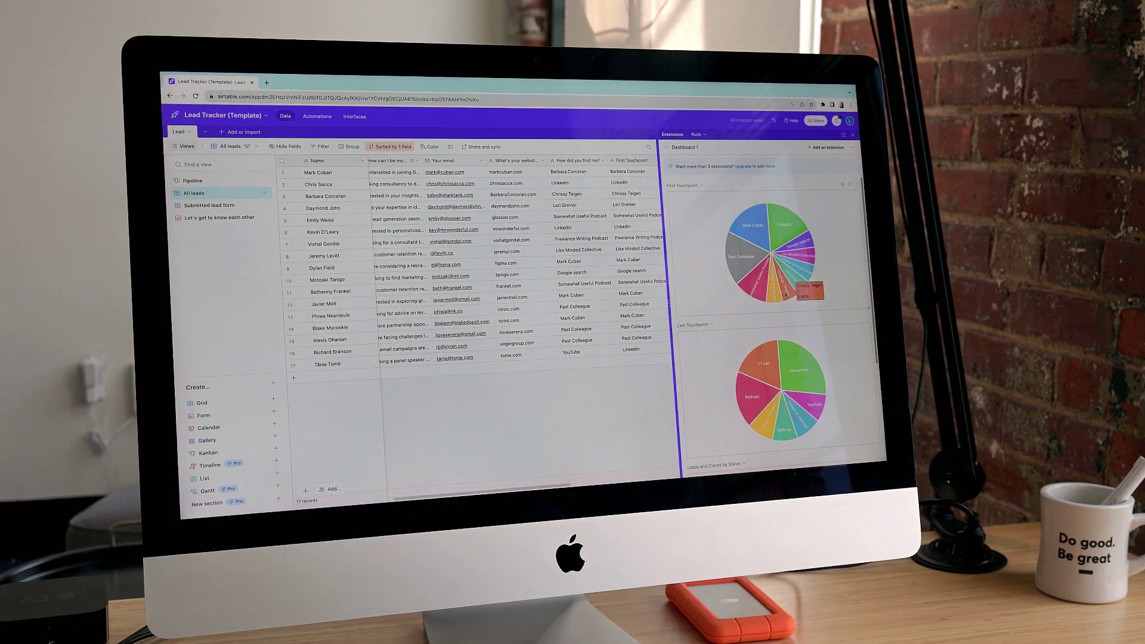
scroll(781, 304, "down", 3)
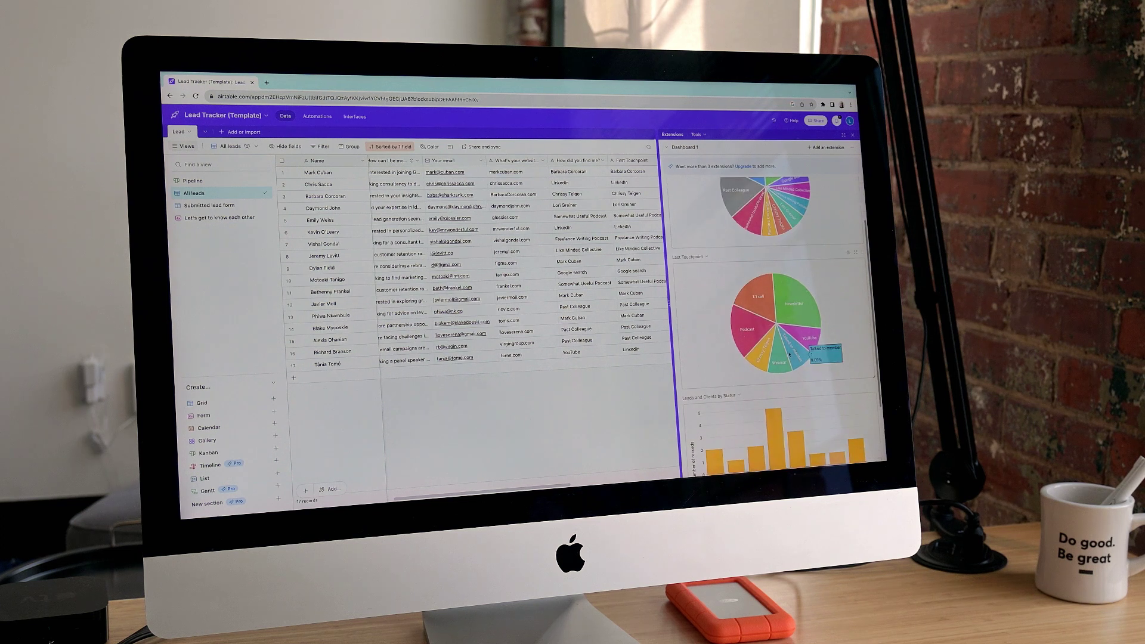